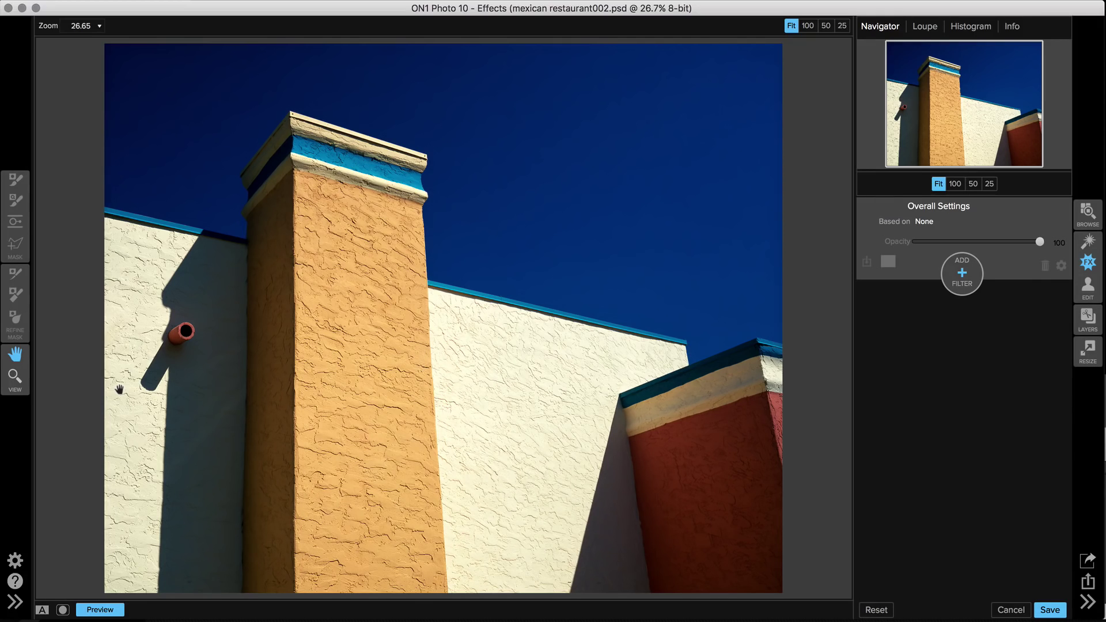
Open the filter presets and browse through the Borders collection's thumbnails
click(15, 602)
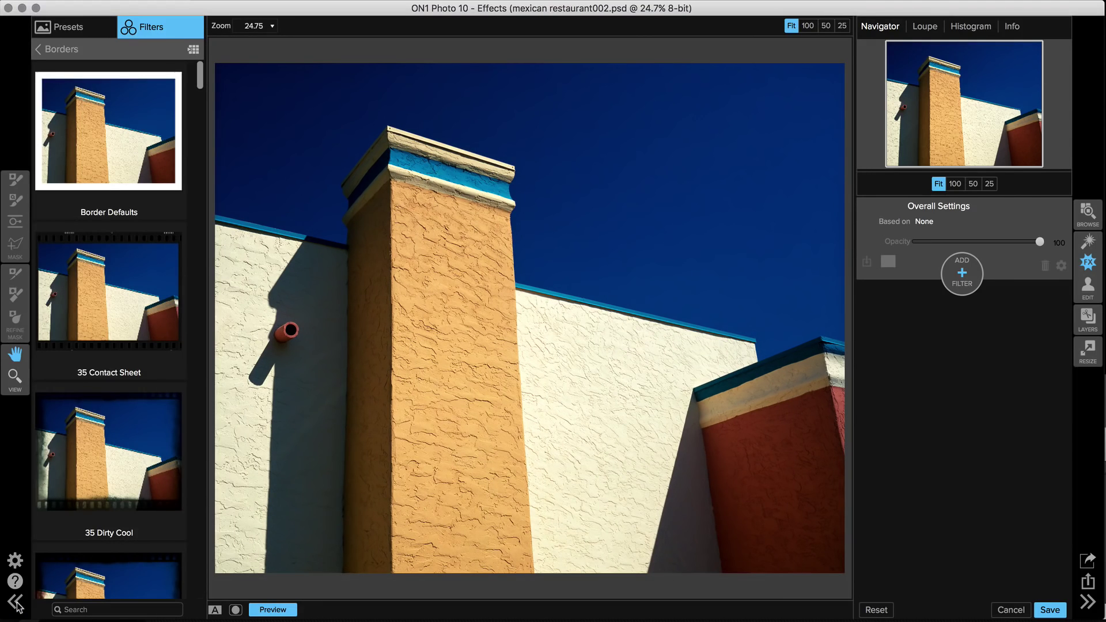
click(72, 53)
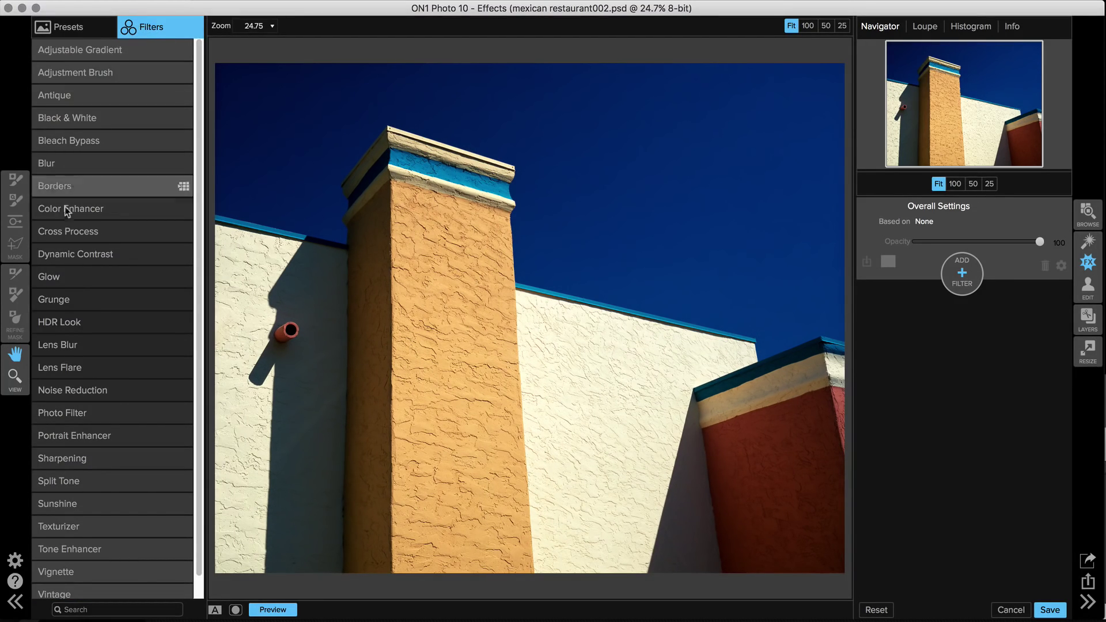
click(68, 186)
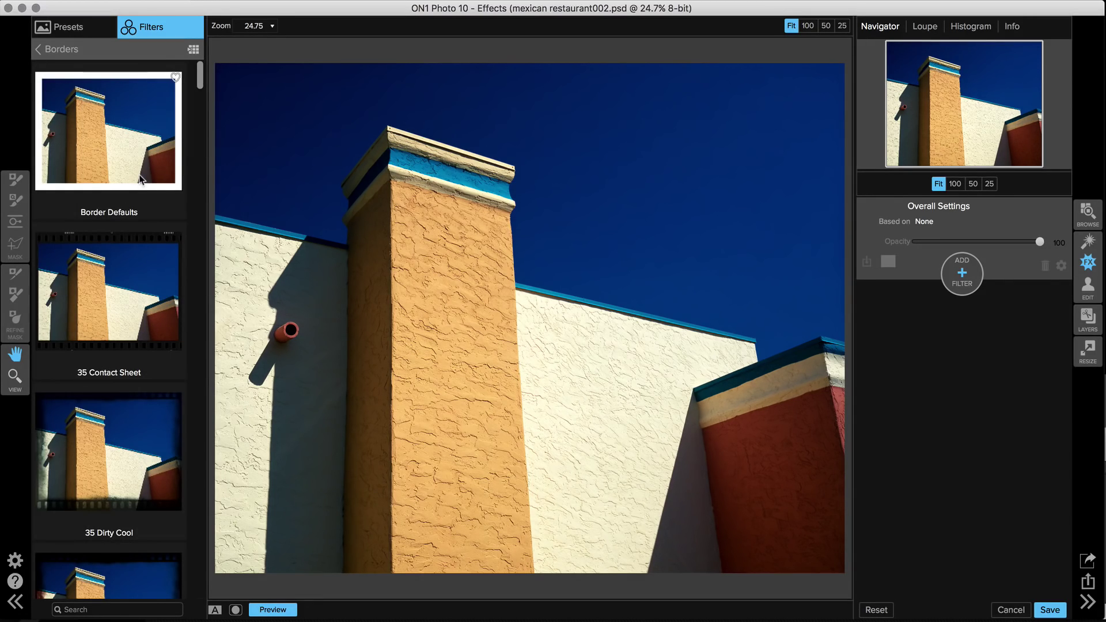
scroll(139, 179, down, 8)
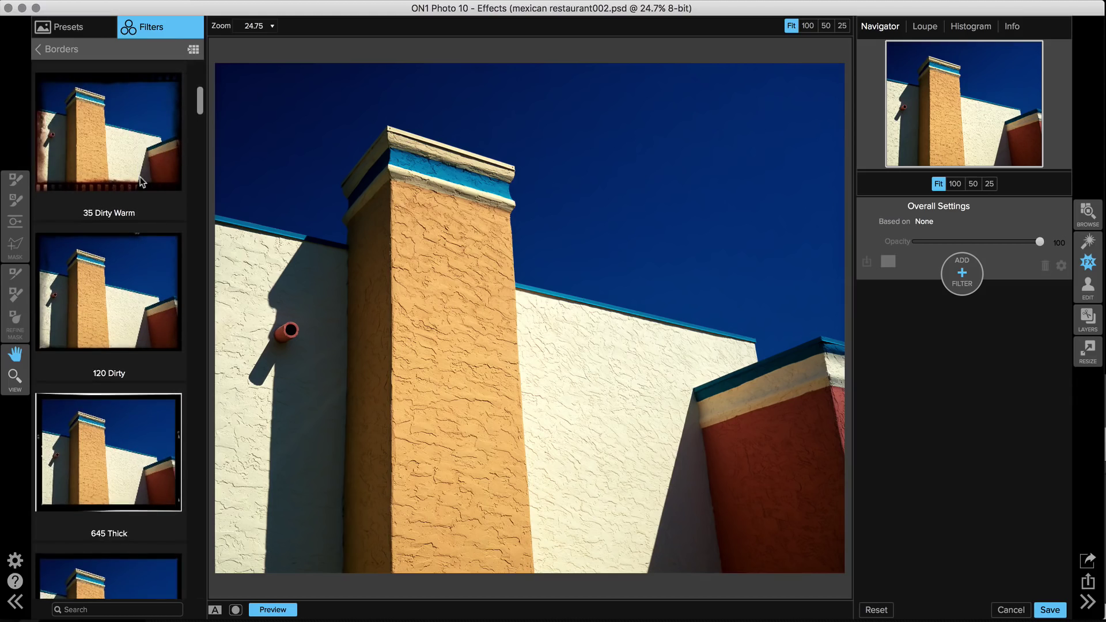
scroll(142, 182, down, 9)
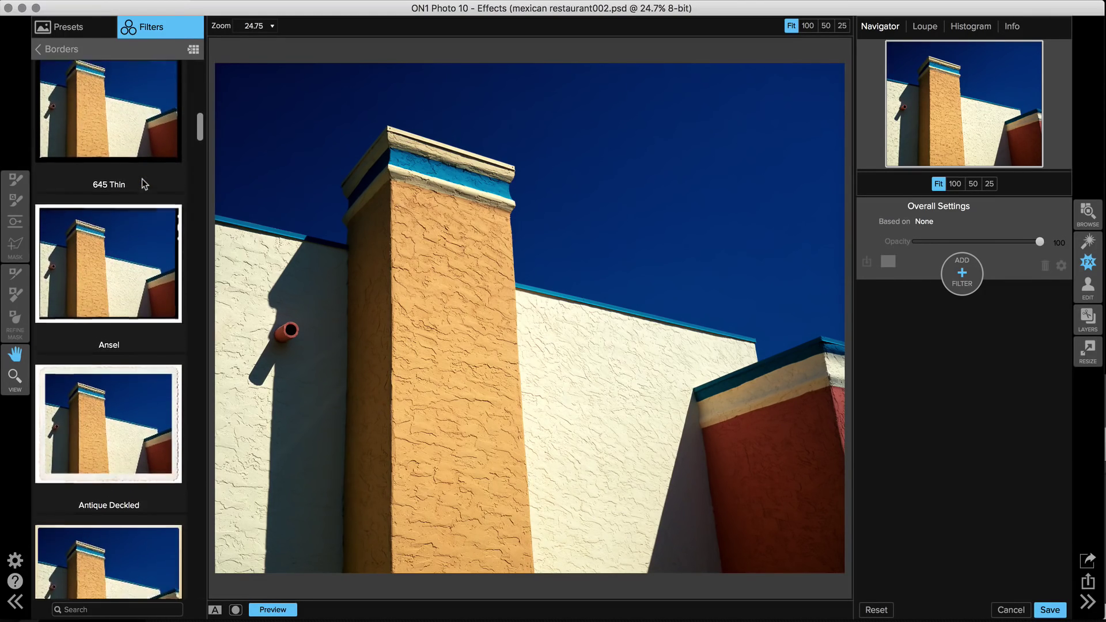
scroll(142, 179, down, 6)
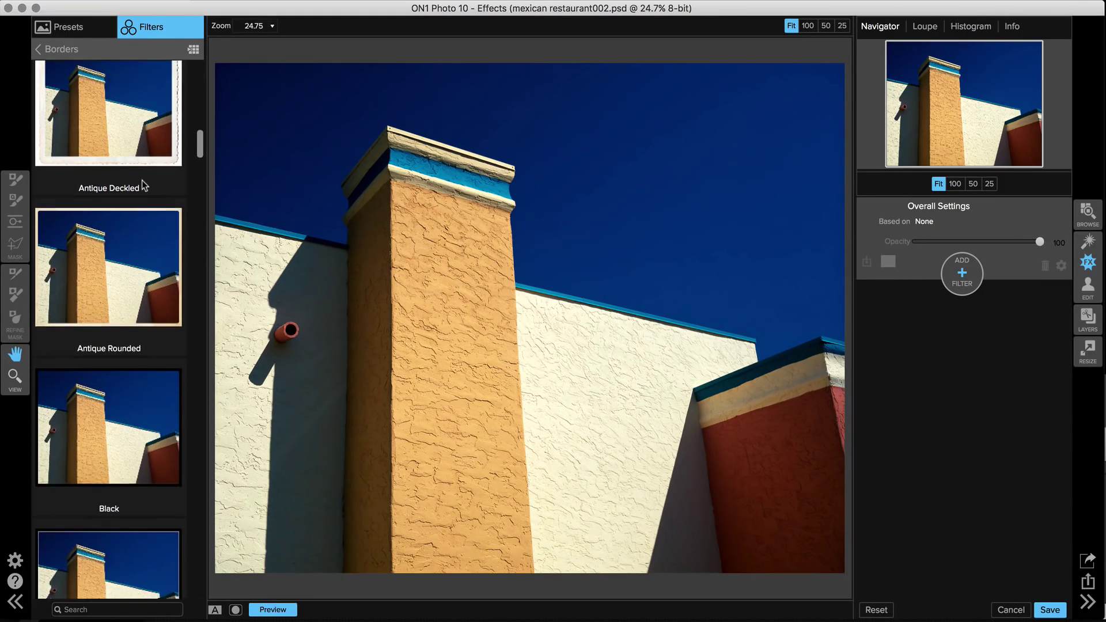
scroll(142, 181, down, 5)
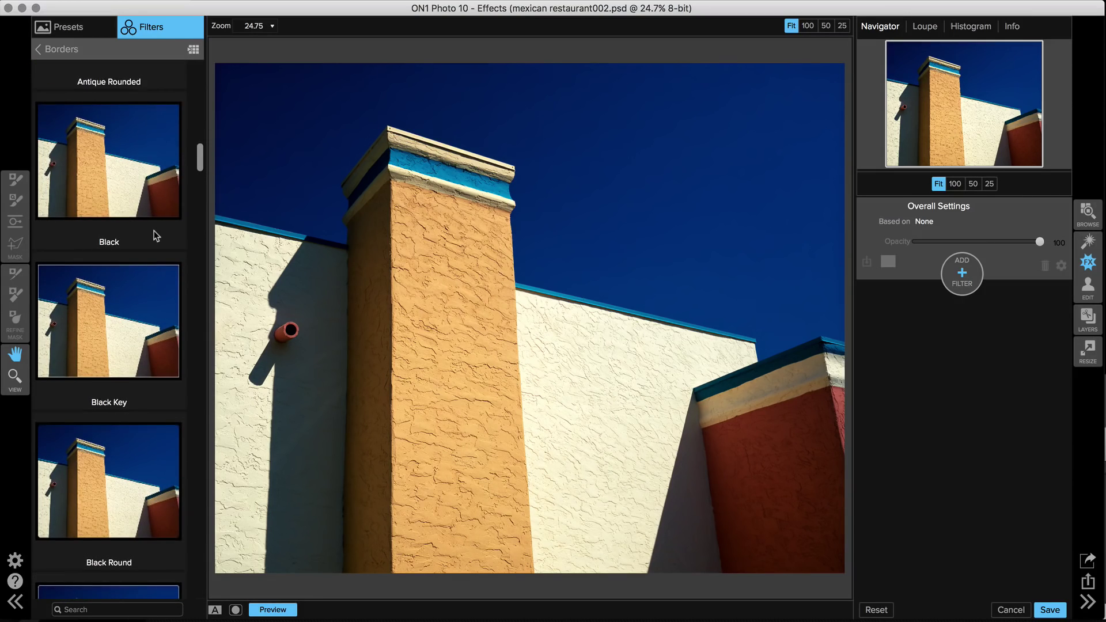
scroll(154, 231, down, 9)
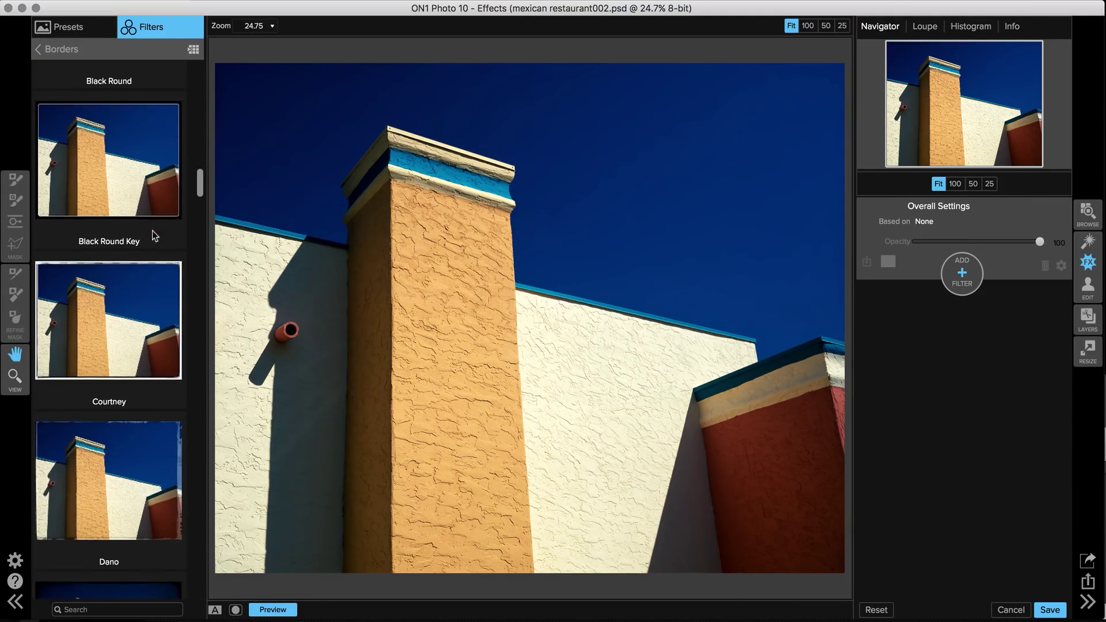
scroll(152, 231, down, 8)
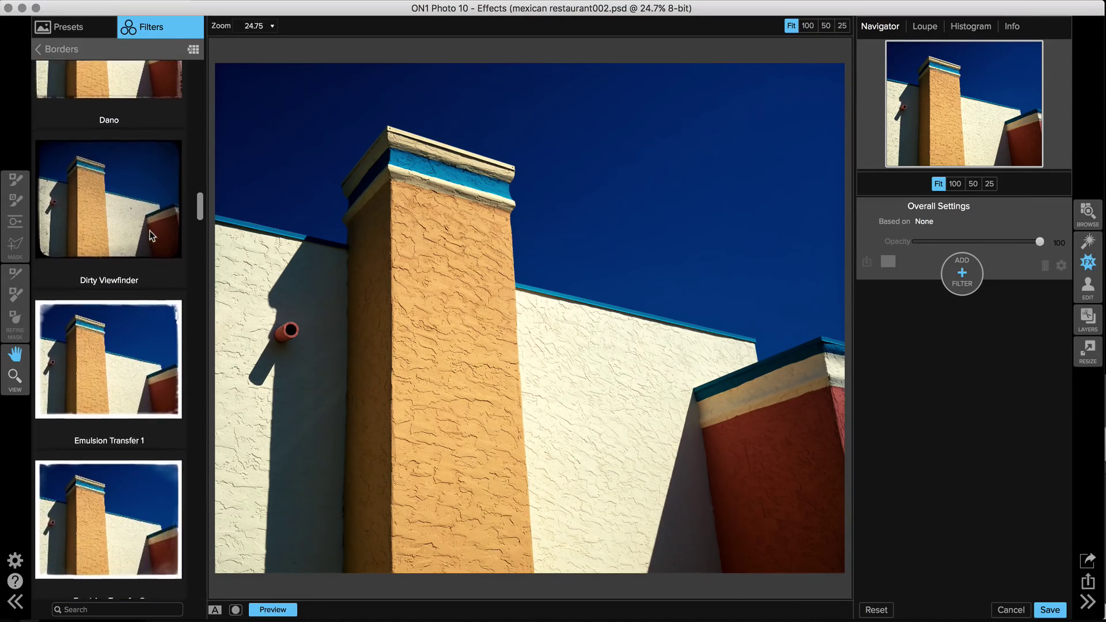
scroll(149, 233, down, 11)
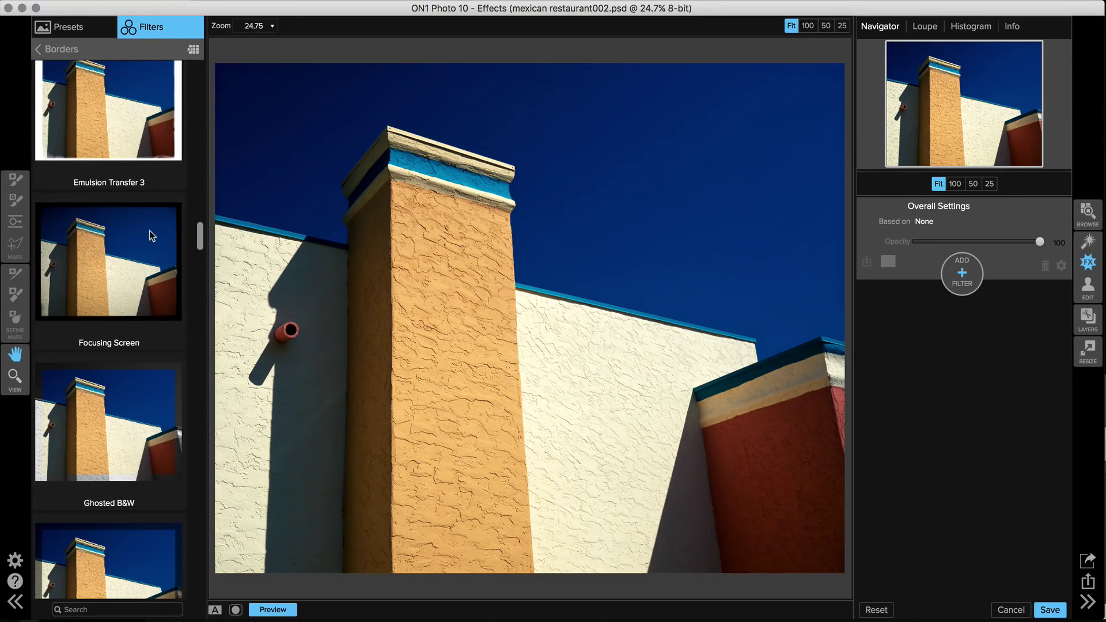
scroll(150, 231, down, 5)
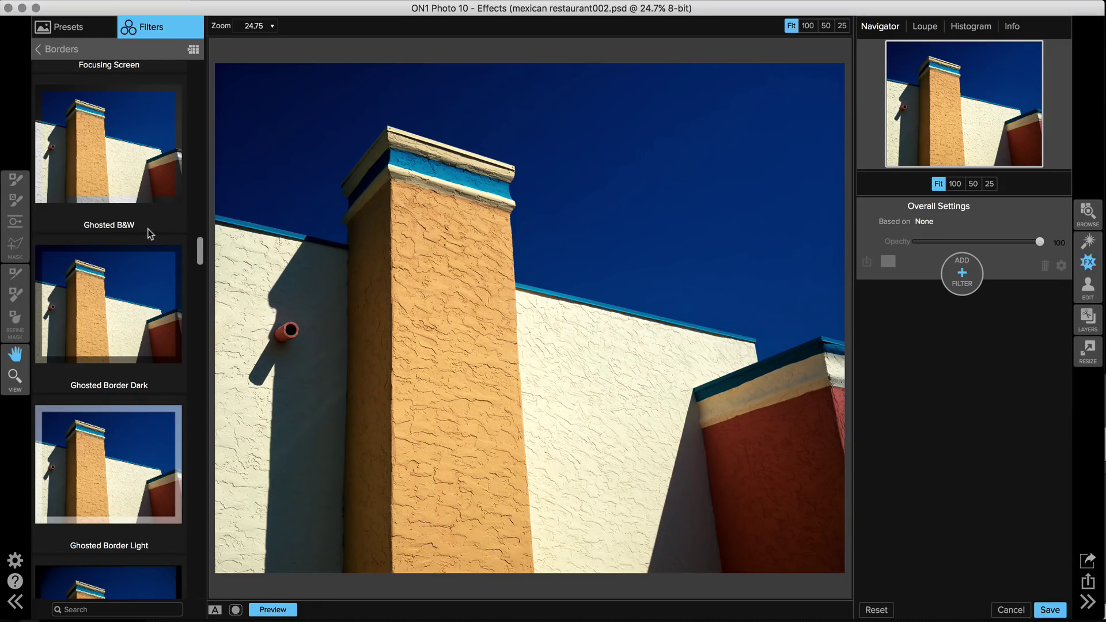
scroll(148, 230, down, 5)
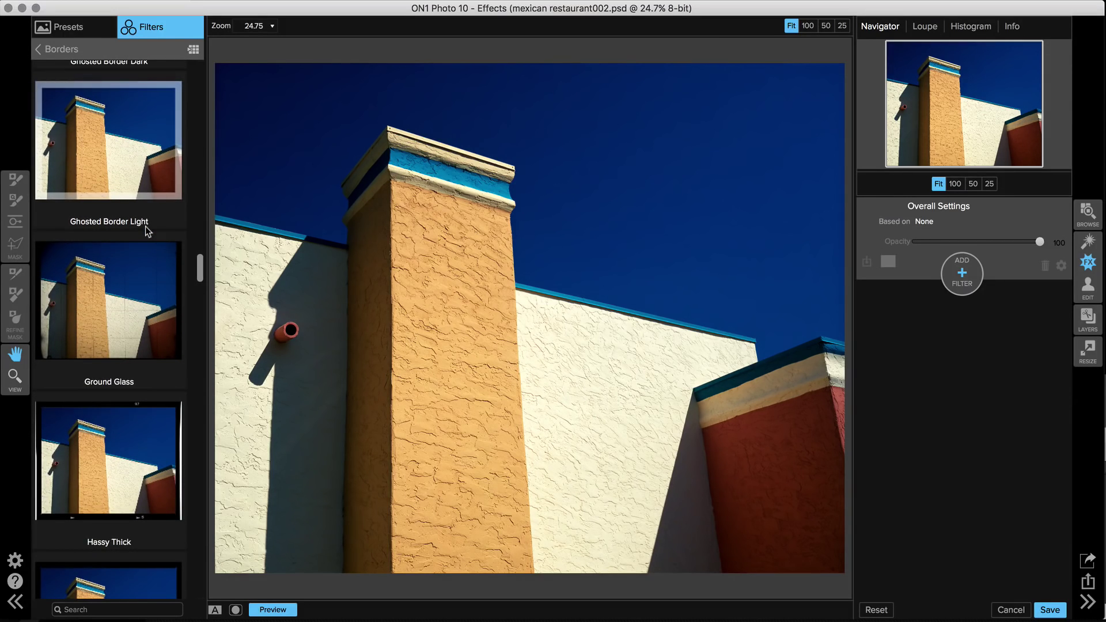
scroll(147, 230, up, 8)
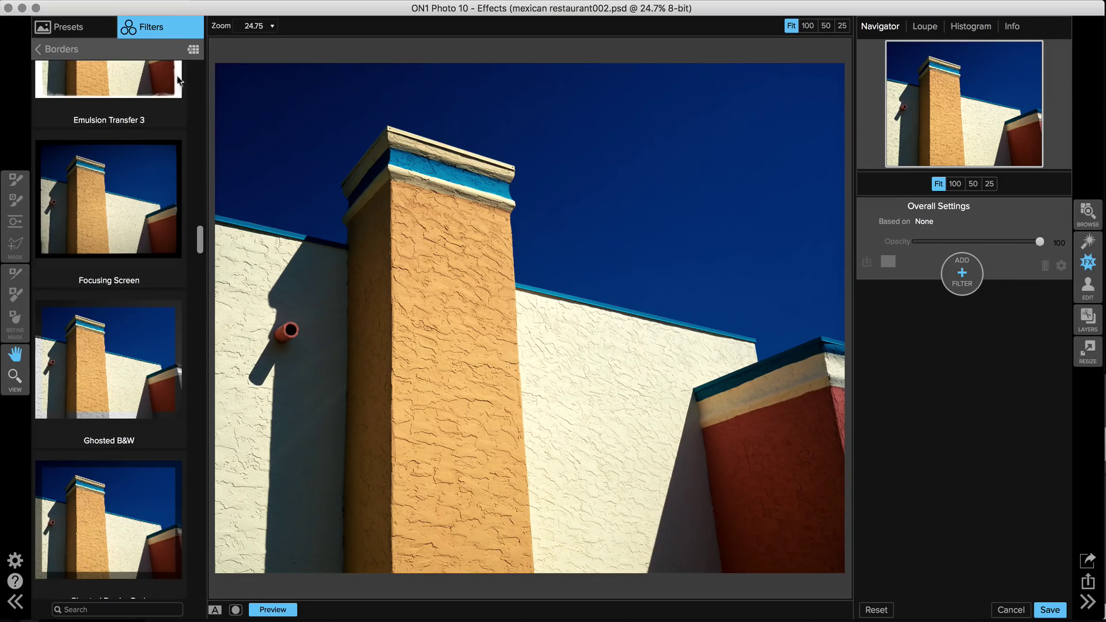
View the Borders presets as large thumbnails in the full-window grid, and close both the grid and the preset browser
click(193, 50)
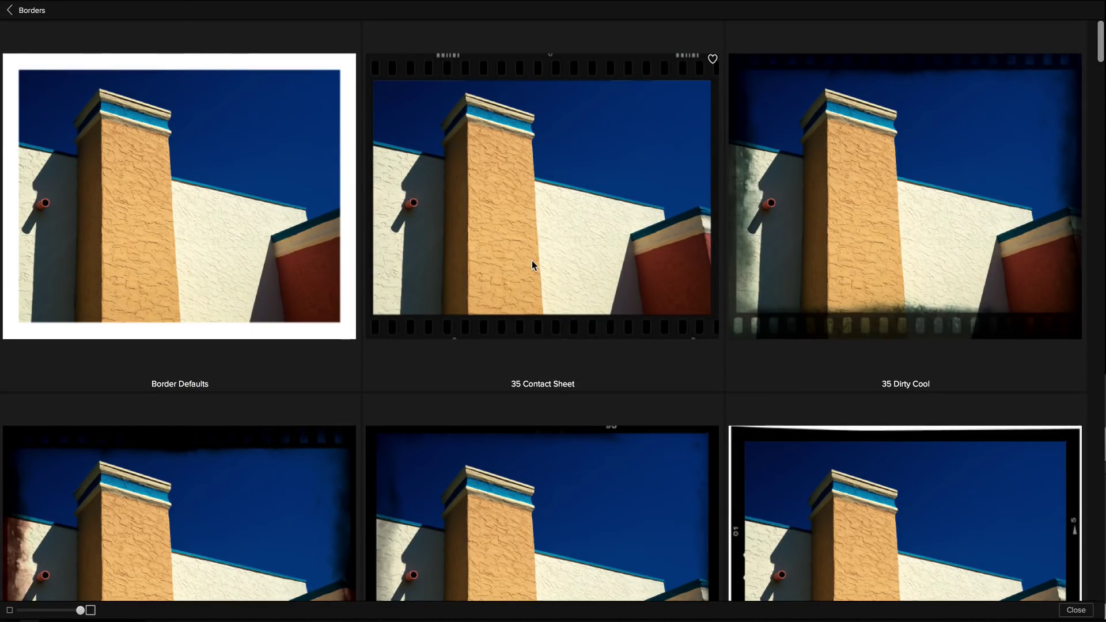
scroll(531, 262, down, 5)
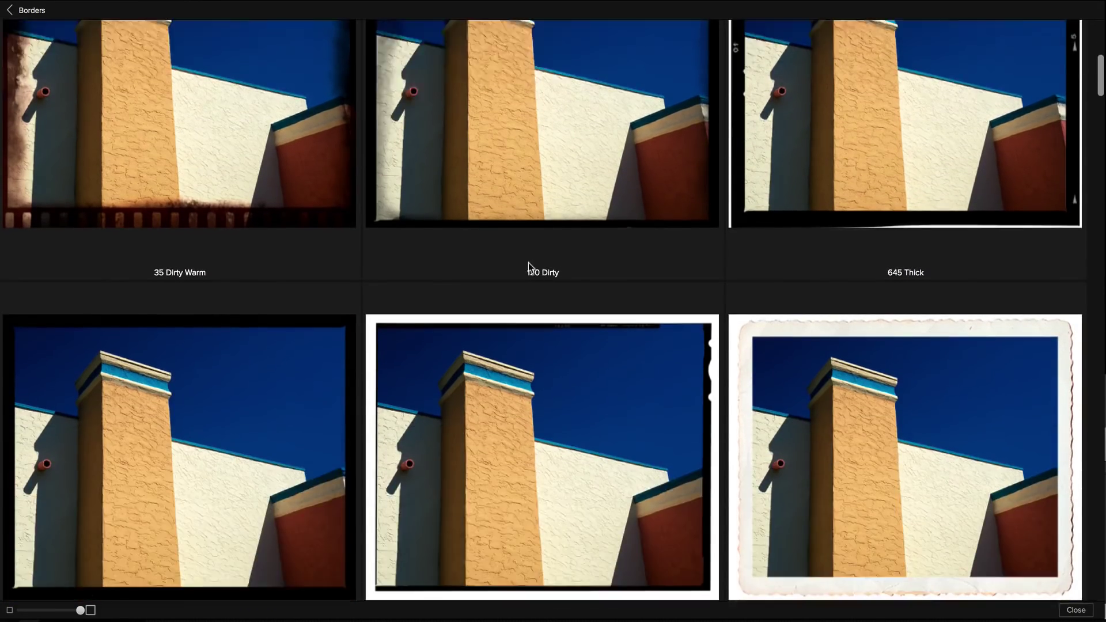
scroll(529, 266, down, 2)
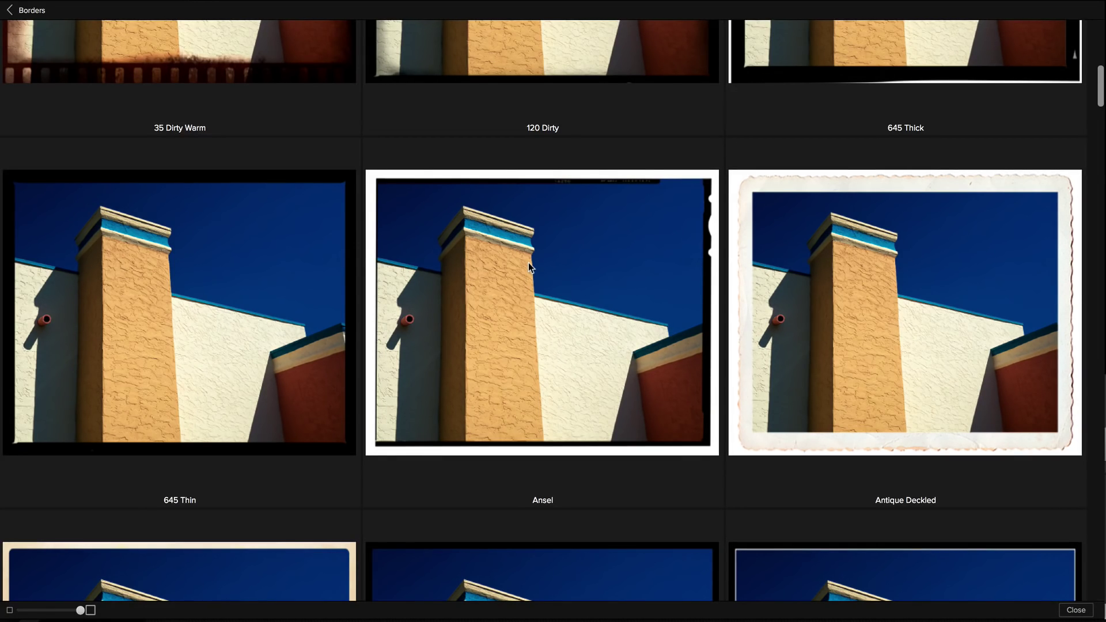
click(1075, 611)
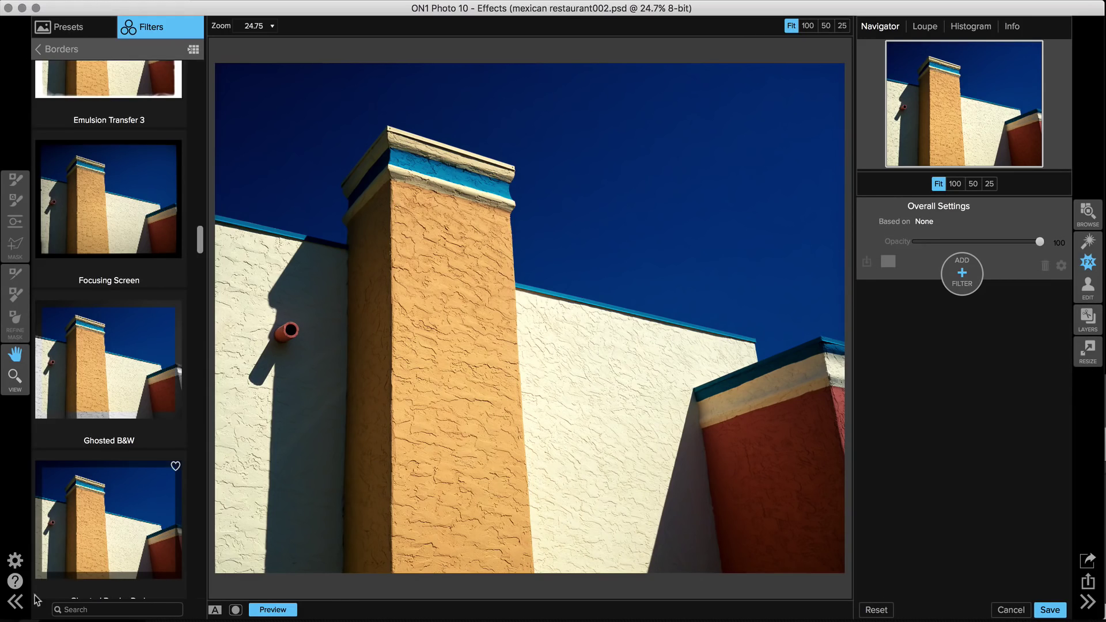
click(16, 602)
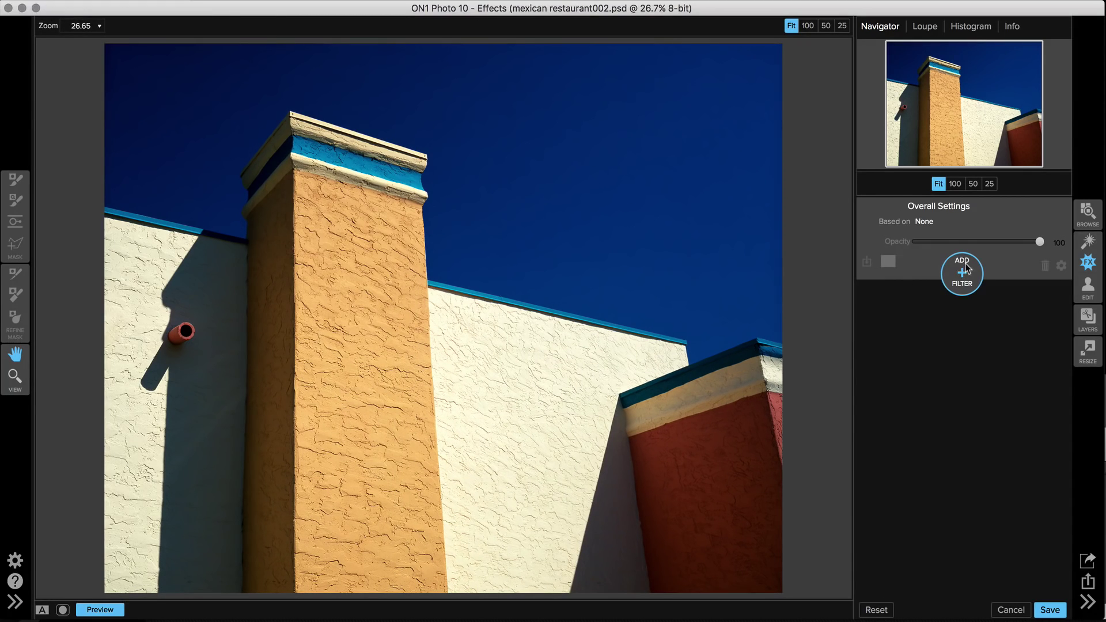
Add a Borders filter to the photo, preview the border categories, and keep the Simple category
click(961, 262)
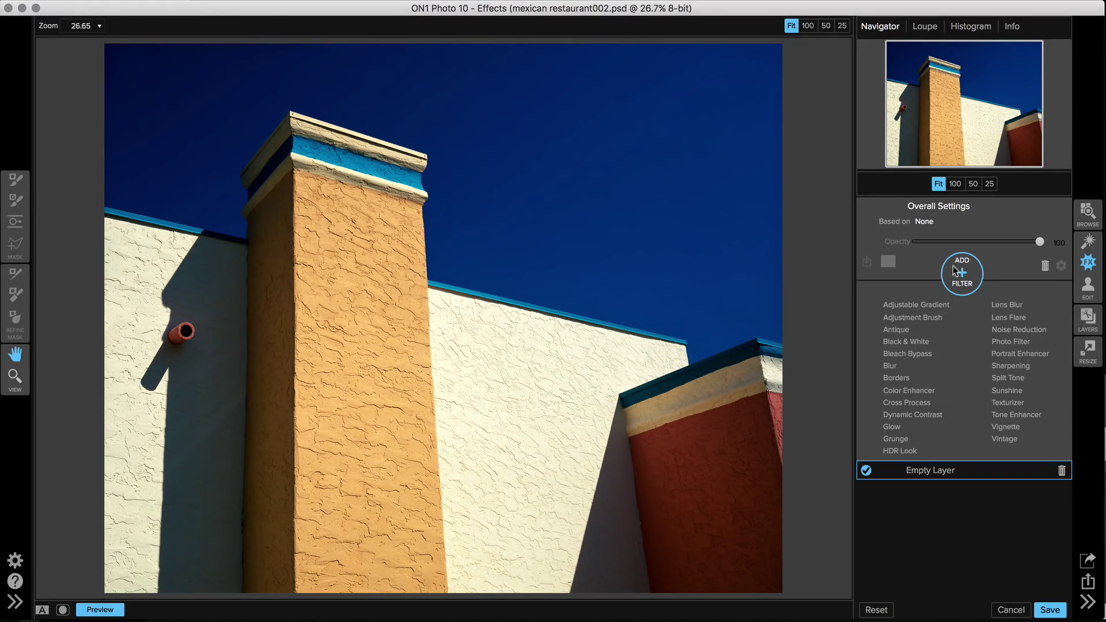
click(893, 376)
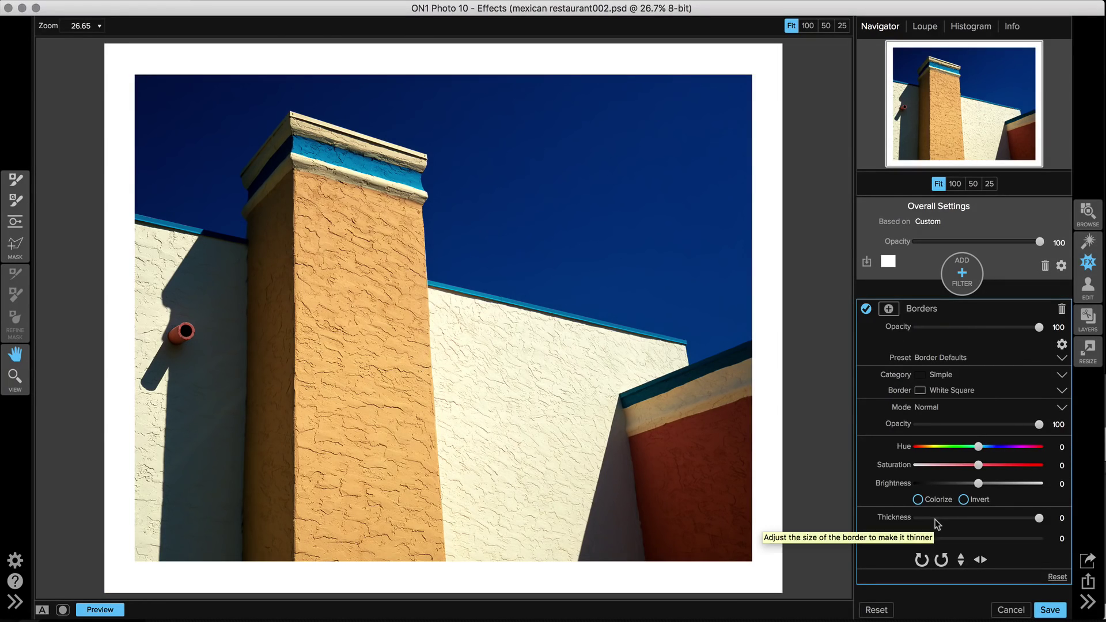
click(940, 376)
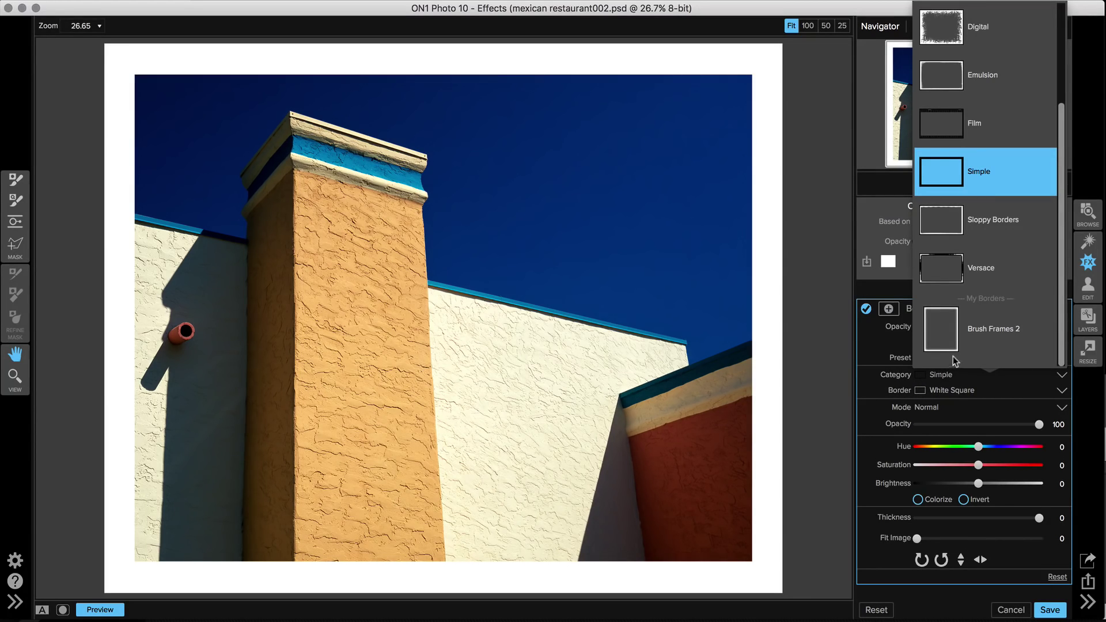
scroll(986, 201, up, 3)
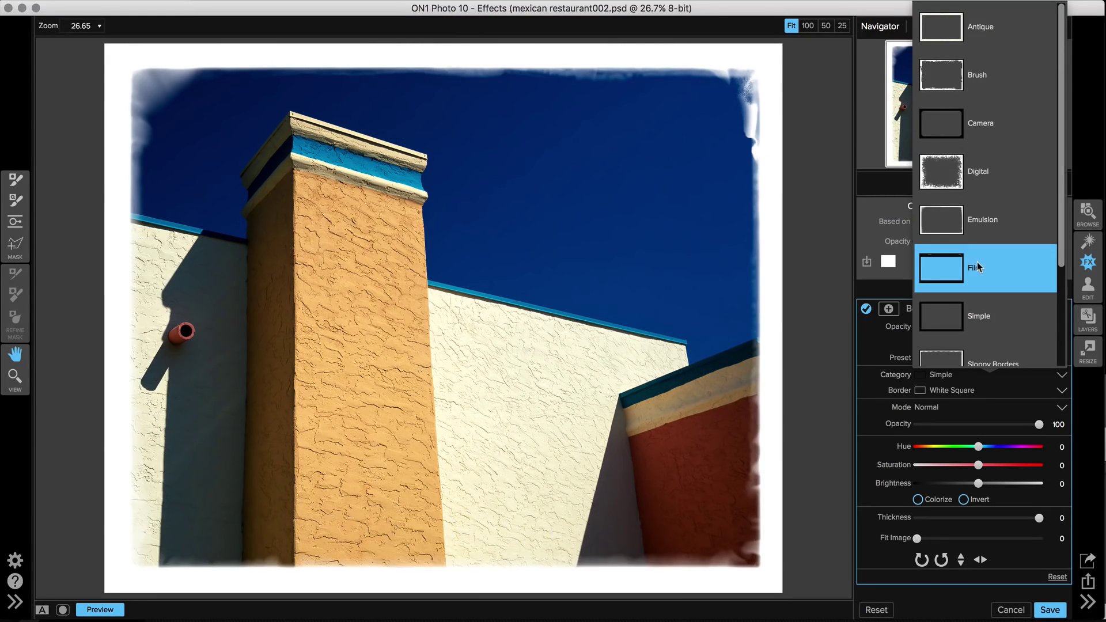
scroll(978, 262, down, 3)
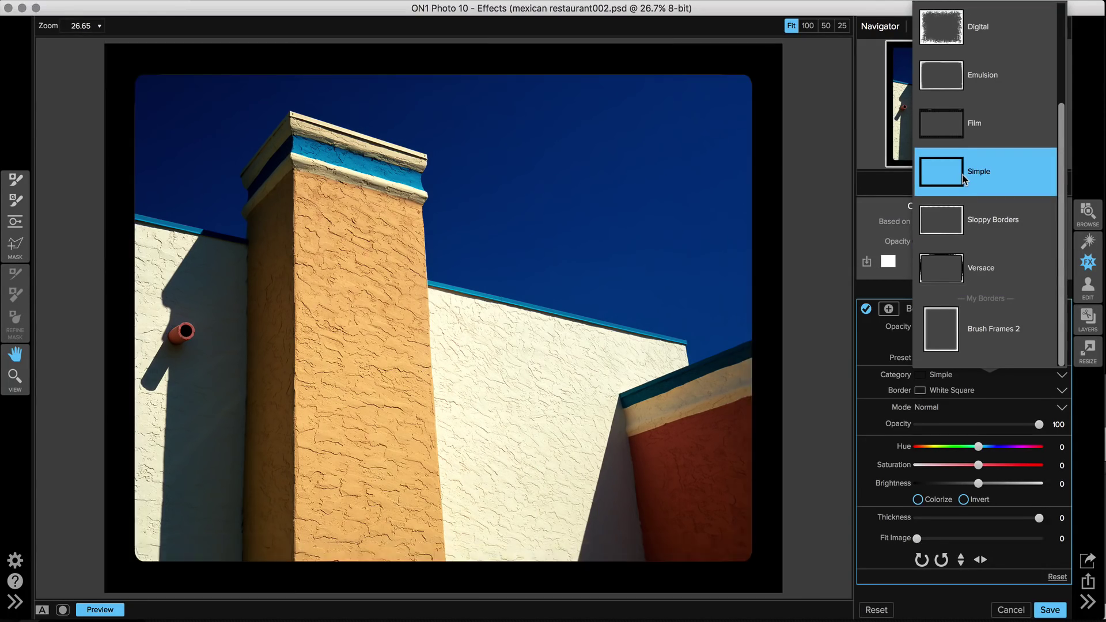
click(963, 175)
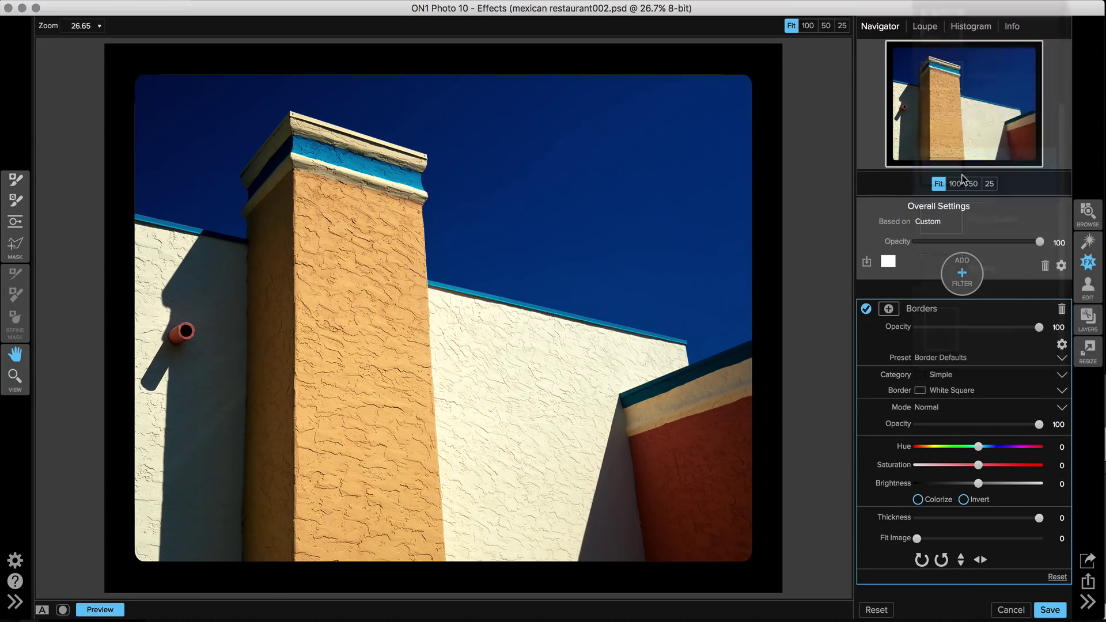
Set the Borders filter's border to White Square Keyline
click(952, 393)
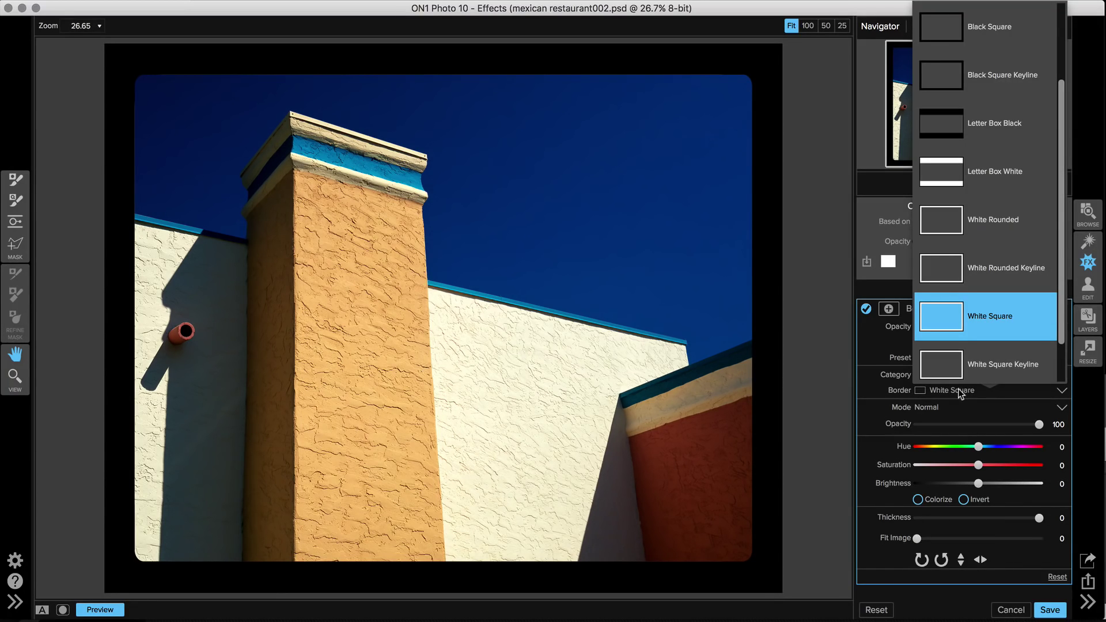
scroll(974, 363, down, 1)
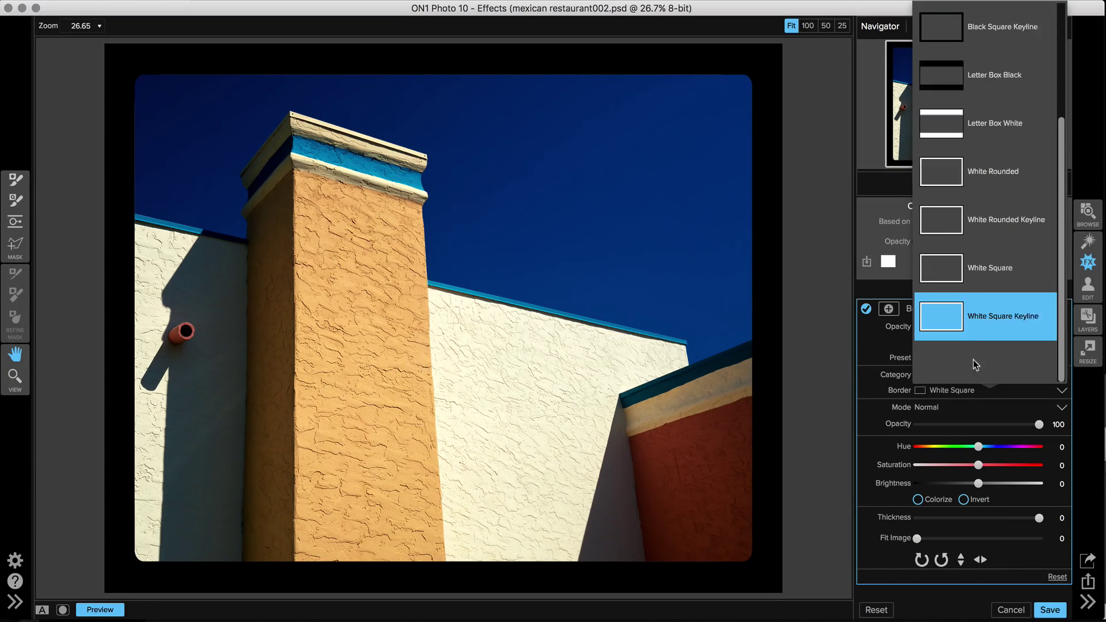
click(990, 323)
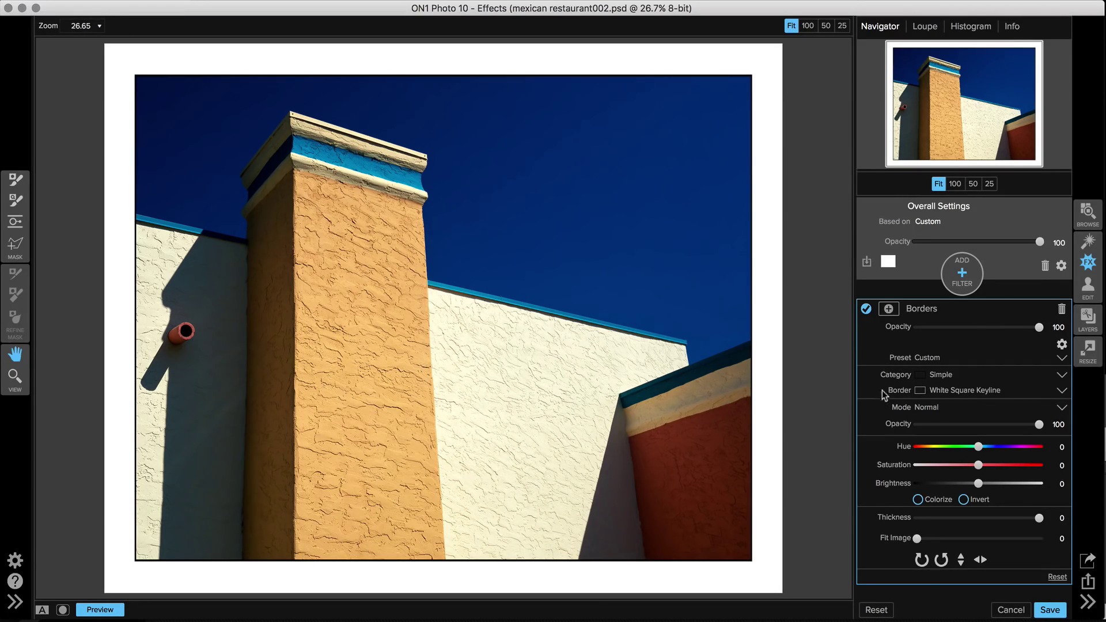
Try the border in Overlay blending mode and at an opacity of 38, restoring Normal mode and 100 opacity
click(928, 407)
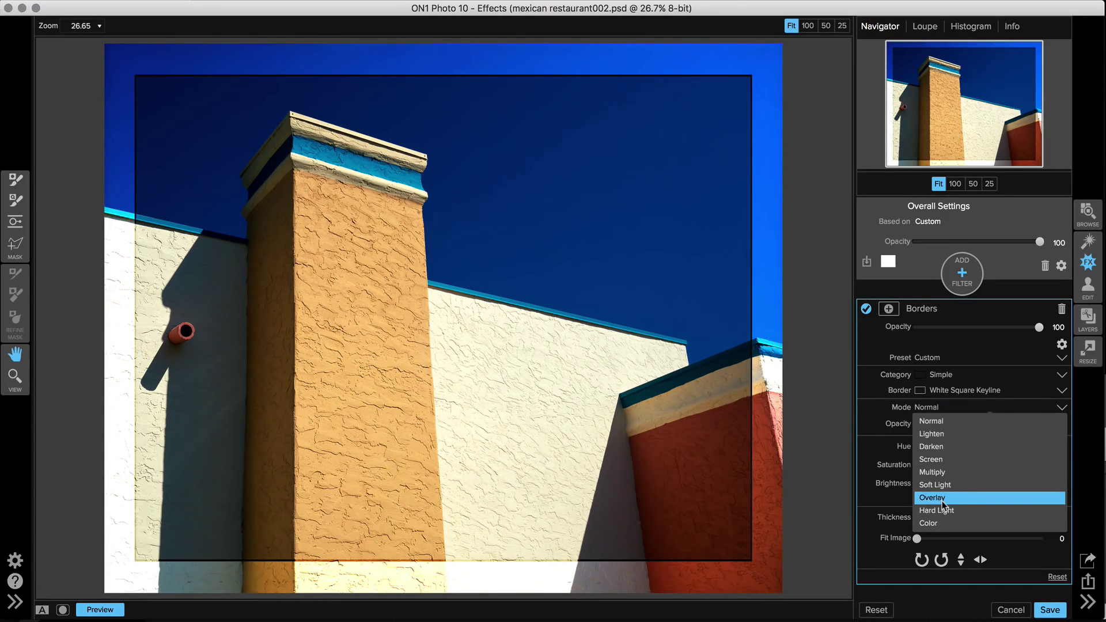
click(942, 498)
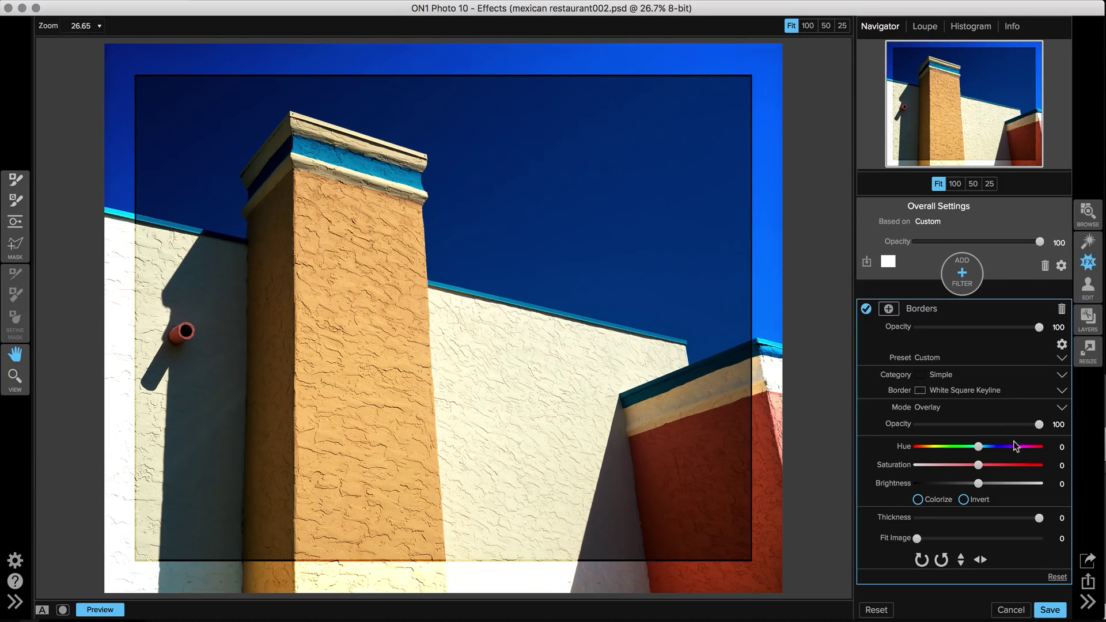
mouse_move(1023, 427)
mouse_down()
mouse_move(928, 427)
mouse_move(1039, 427)
mouse_up()
click(934, 409)
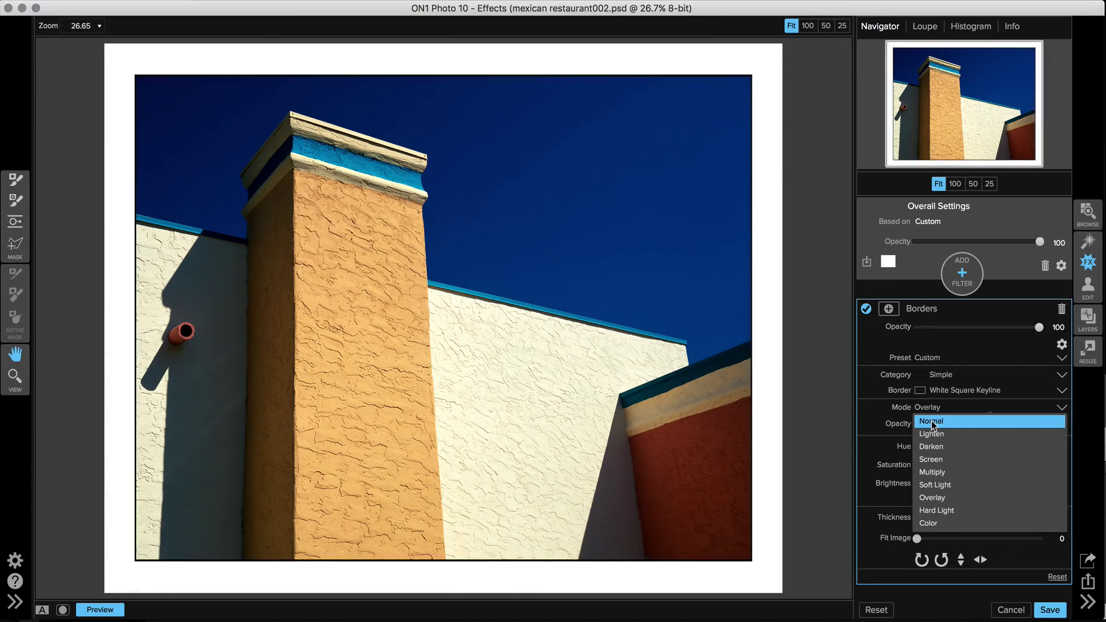
click(931, 422)
drag(1037, 426, 964, 426)
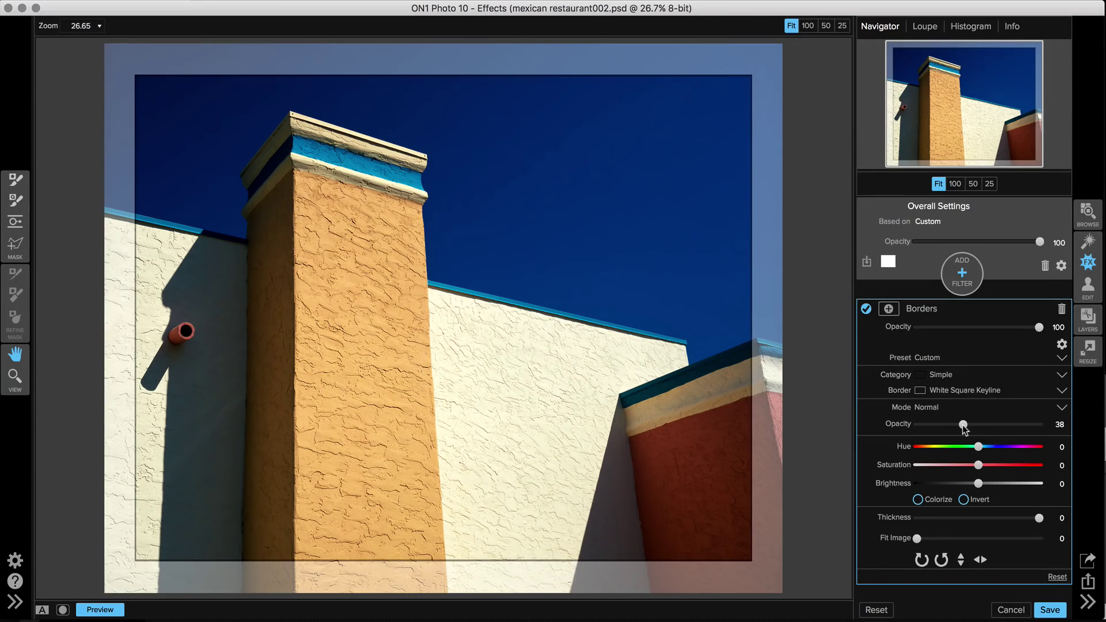
drag(963, 426, 1052, 429)
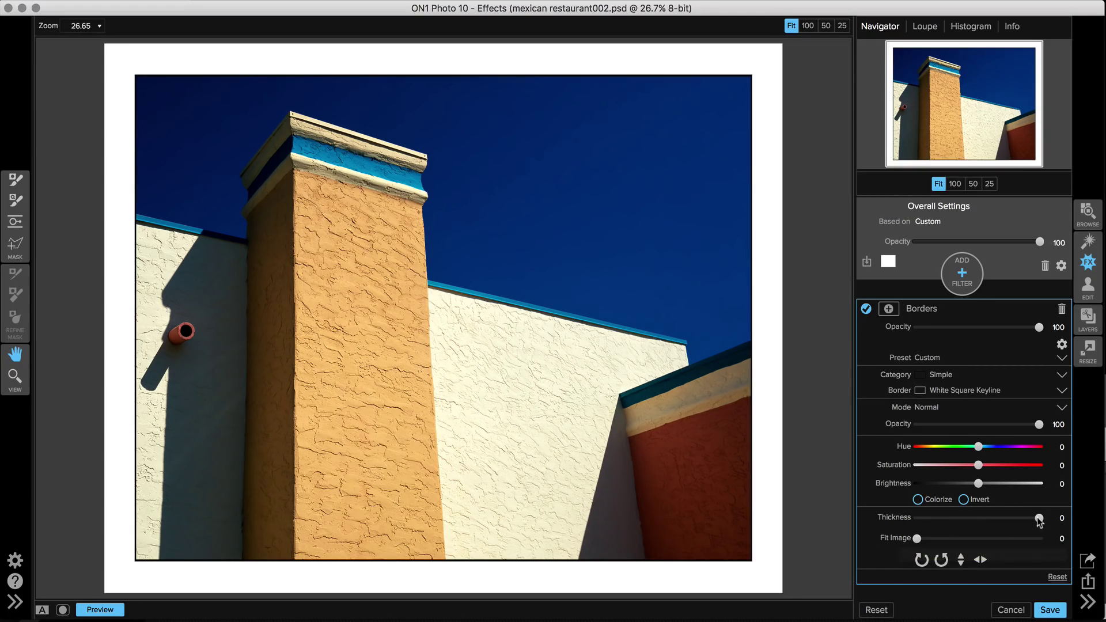
Test the border's Thickness, leaving it at 0, and set Fit Image to 8
mouse_move(1038, 520)
mouse_down()
mouse_move(962, 521)
mouse_move(1053, 524)
mouse_up()
drag(1040, 520, 1061, 522)
drag(909, 537, 966, 540)
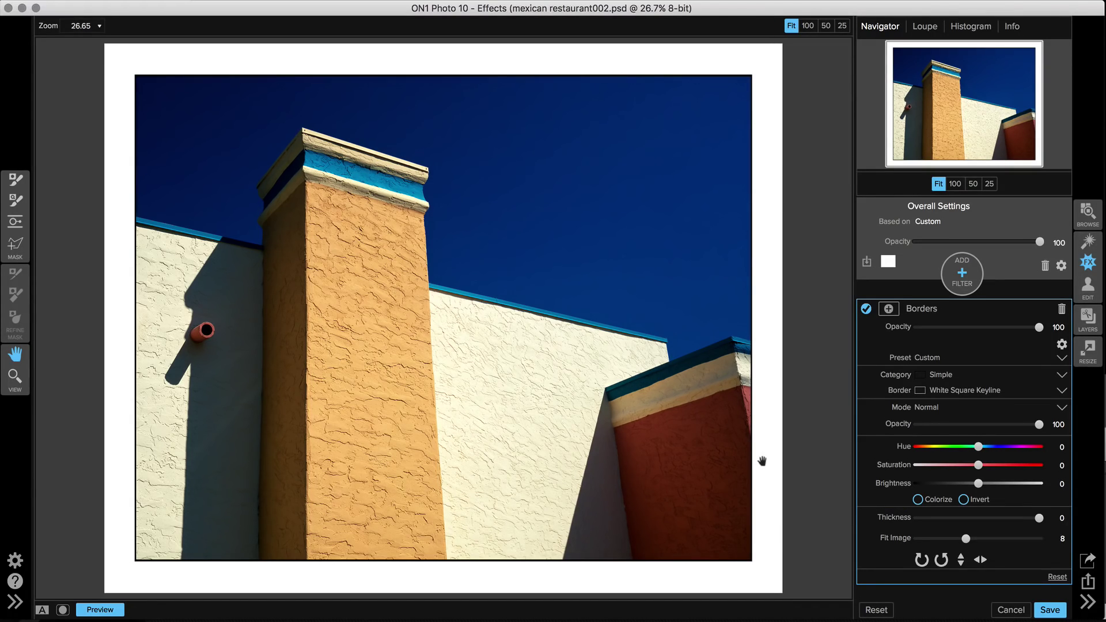
Colorize the keyline border with saturation 0, trying brightness at -80 and at -10
click(918, 500)
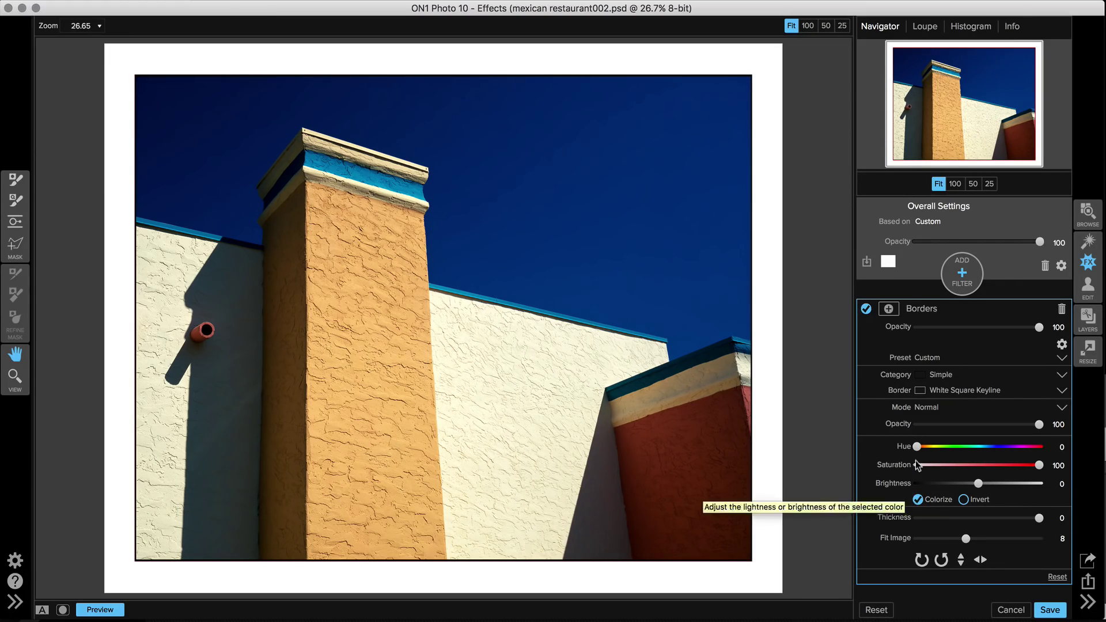
drag(1041, 468, 908, 464)
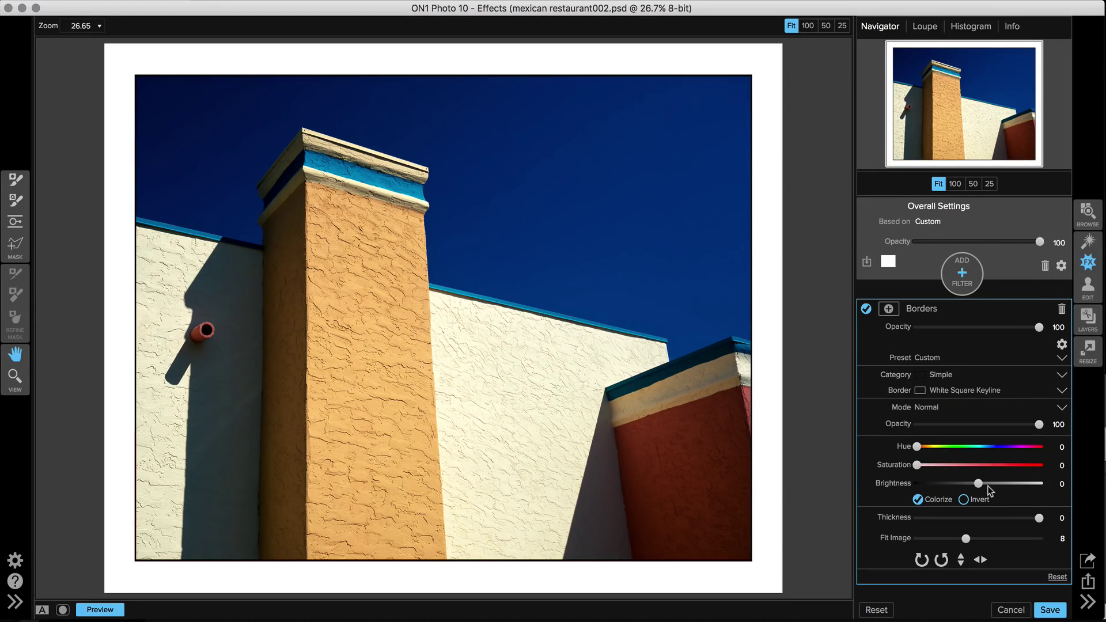
drag(980, 486, 932, 487)
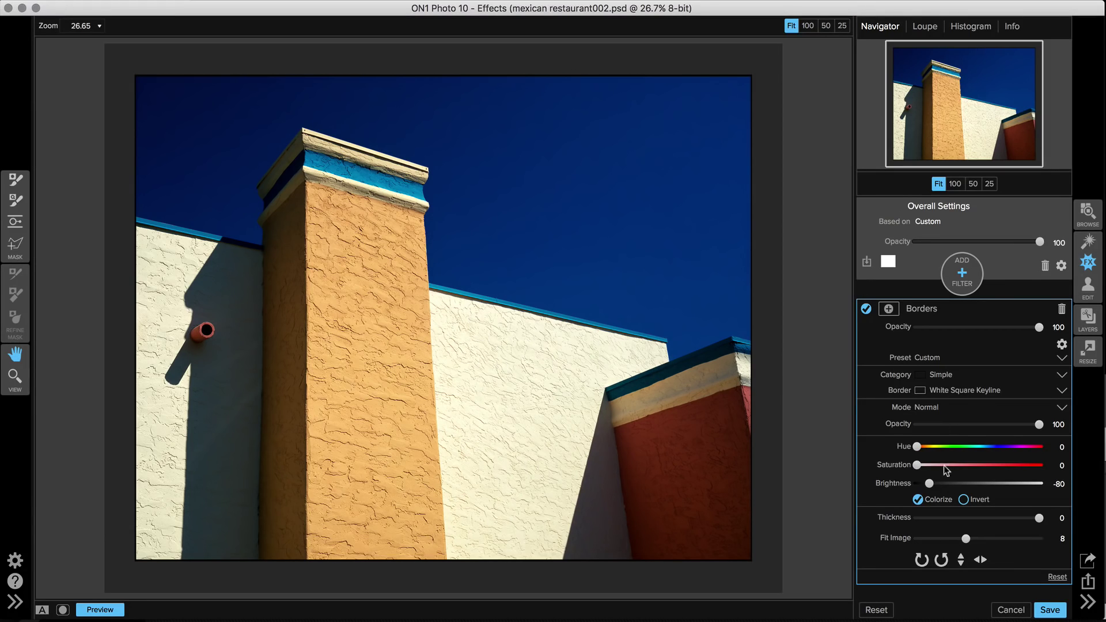
drag(928, 483, 974, 486)
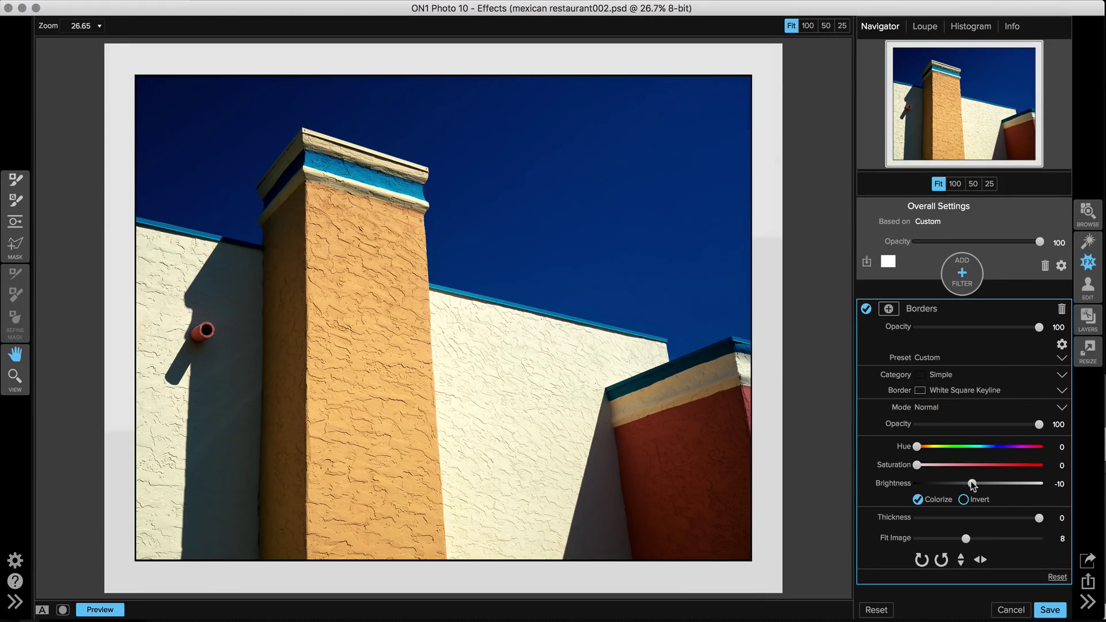
Try tinting the border cream, cyan, and blue at hue 60, saturation 58 and brightness -41, and reset the Borders filter
drag(917, 465, 938, 447)
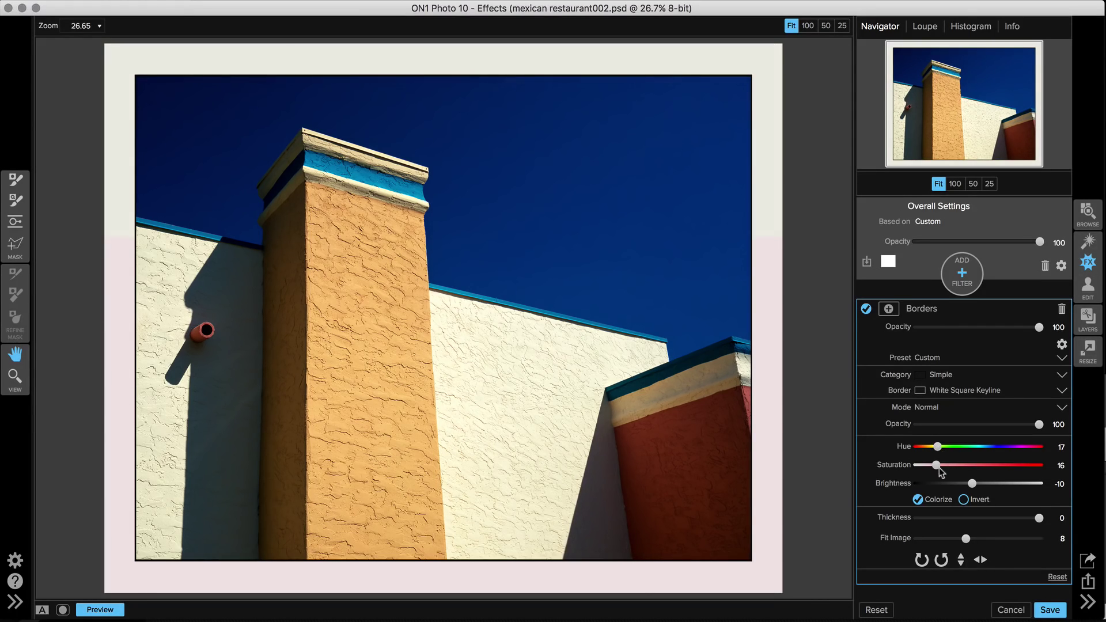
drag(975, 484, 980, 483)
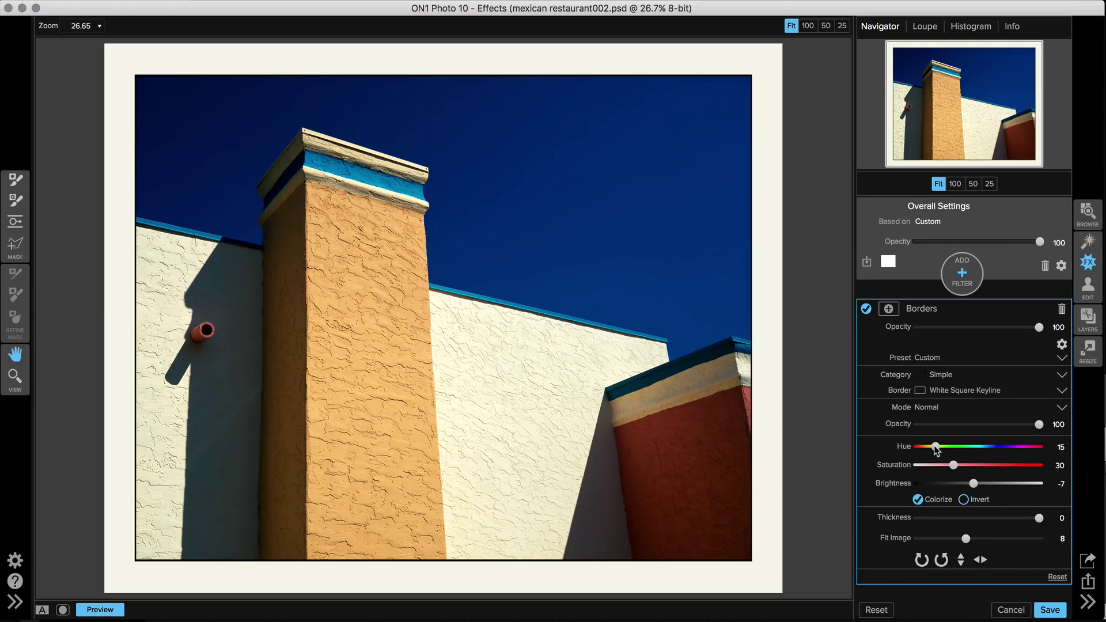
mouse_move(954, 465)
mouse_down()
mouse_move(992, 467)
mouse_move(957, 449)
mouse_move(985, 449)
mouse_move(953, 484)
mouse_up()
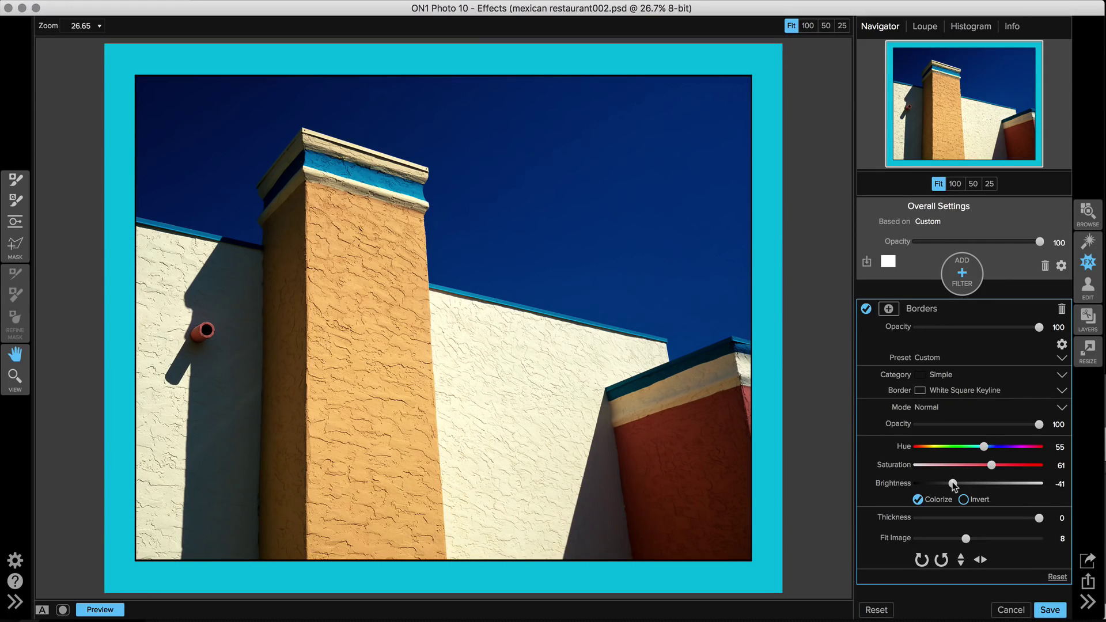
drag(984, 446, 988, 465)
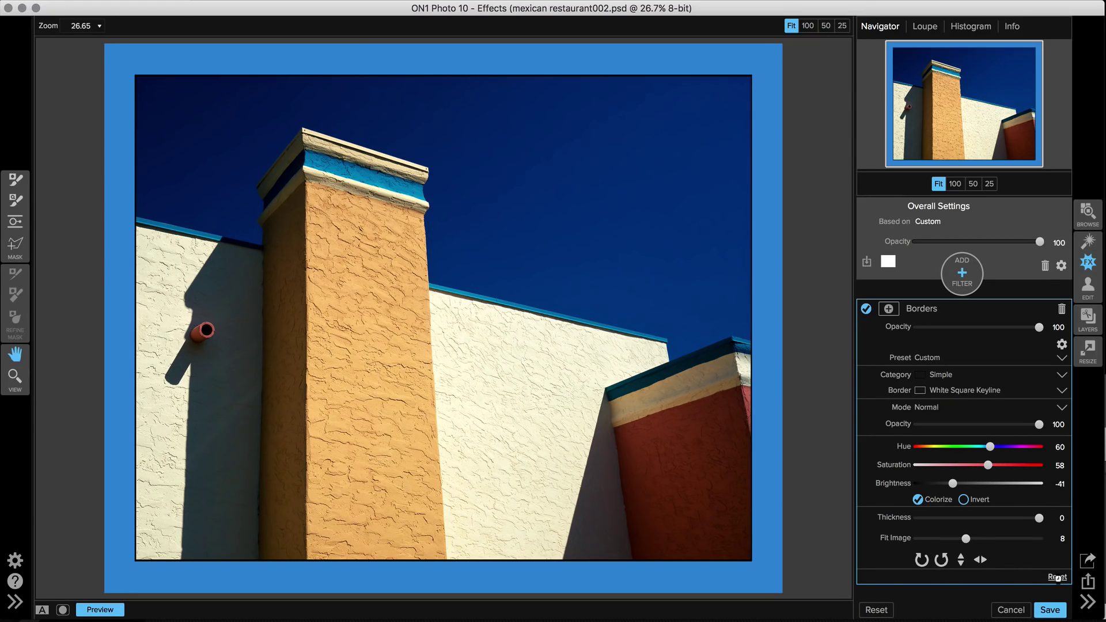
click(1058, 578)
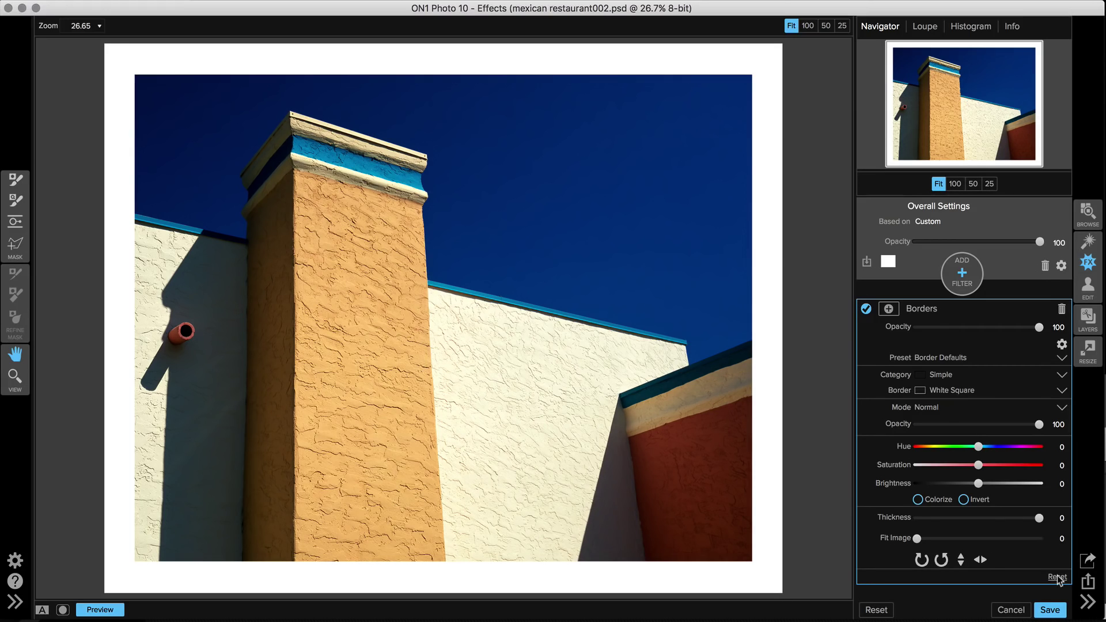
Set the border to Sloppy Border 14 from the Sloppy Borders category, with Fit Image at 4 and its colours inverted
click(953, 375)
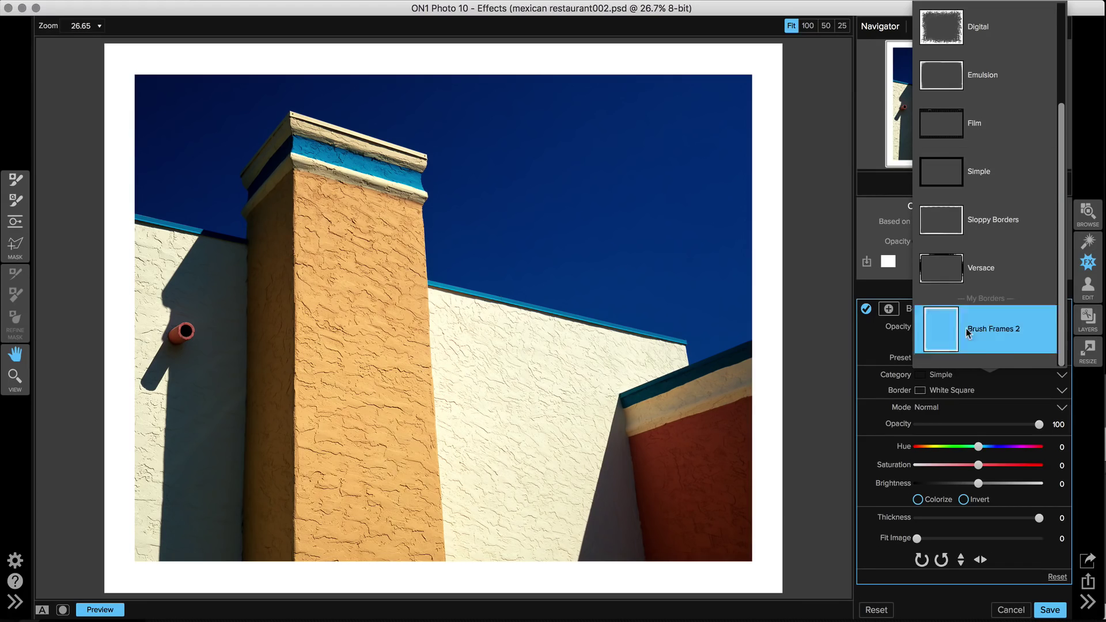
click(942, 225)
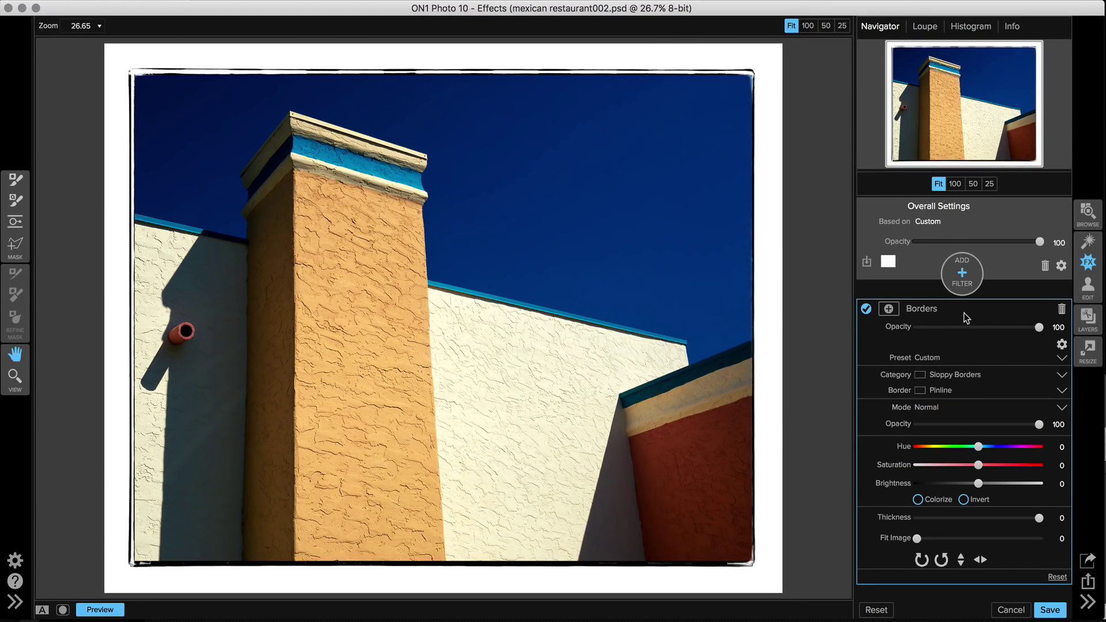
click(945, 391)
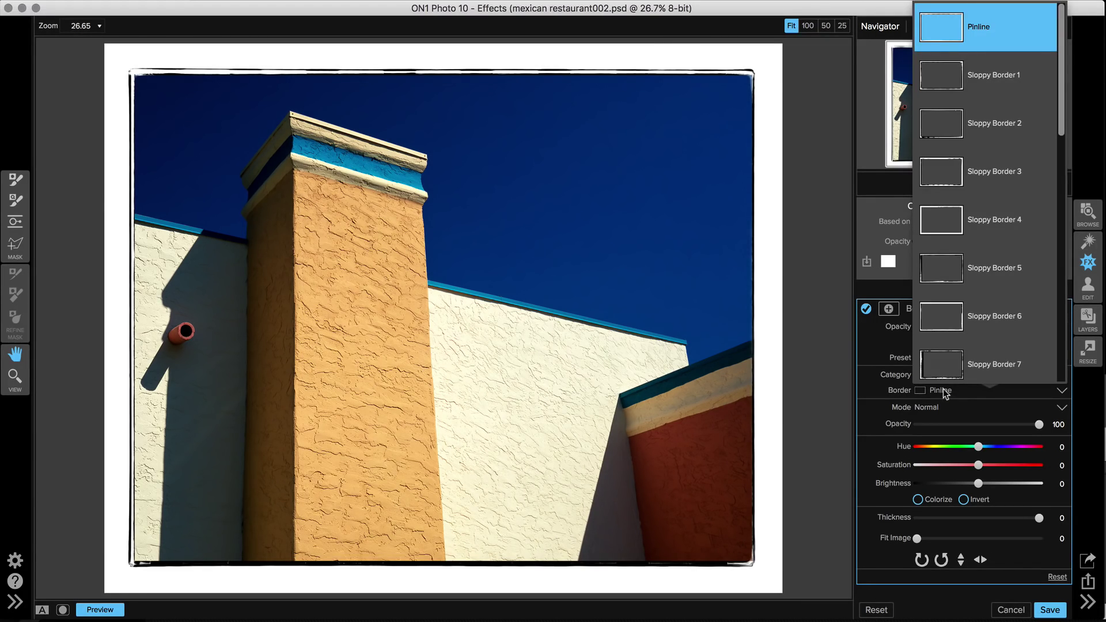
scroll(948, 373, down, 6)
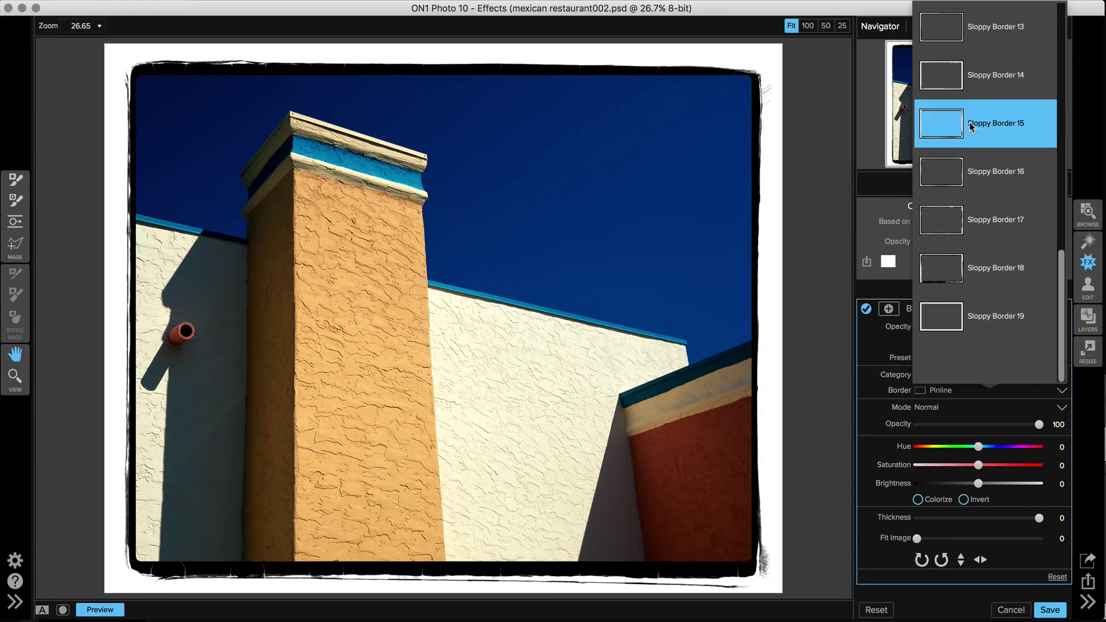
click(968, 82)
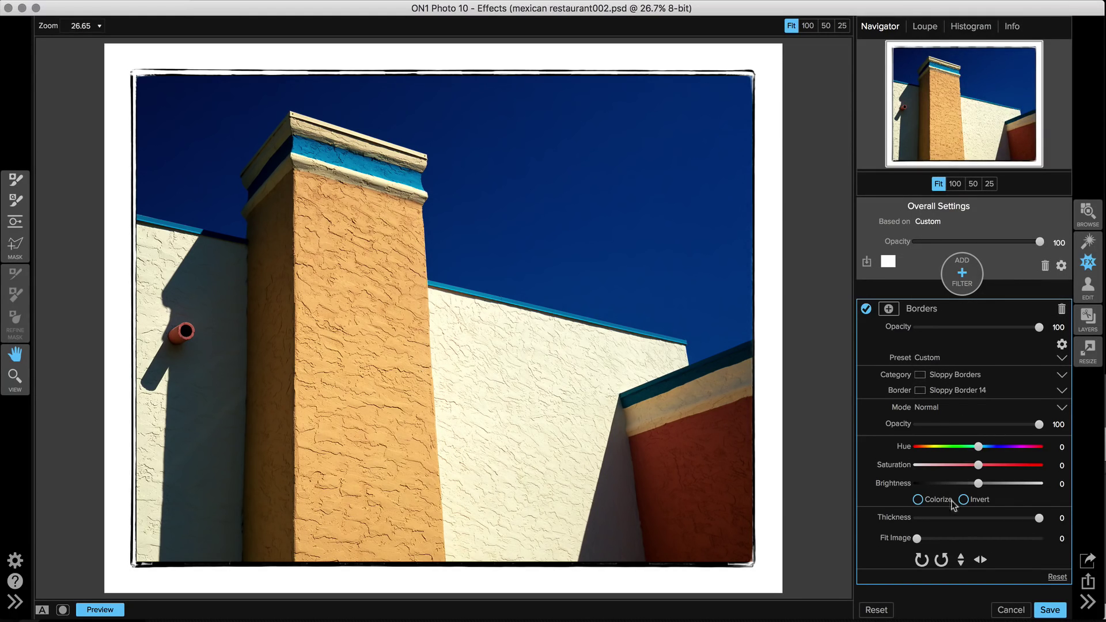
drag(918, 541, 941, 541)
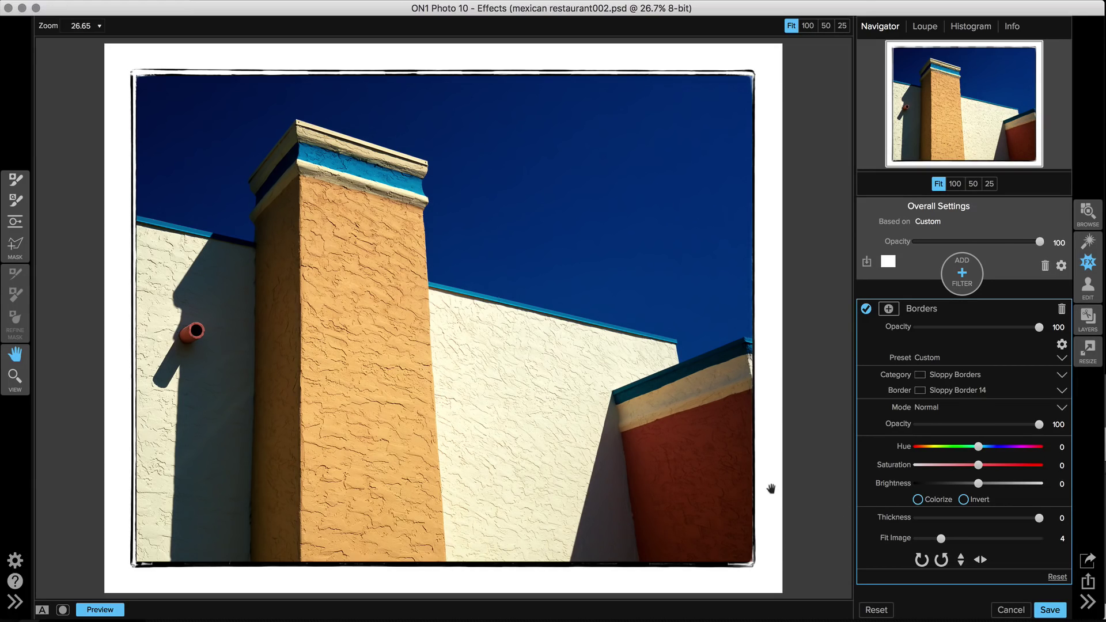
click(964, 500)
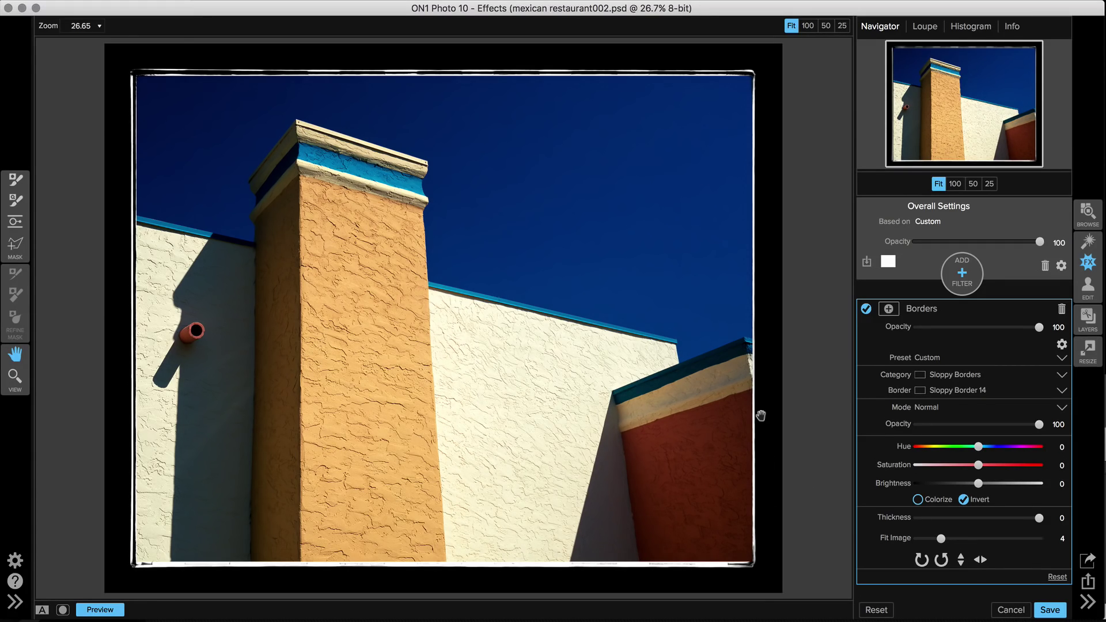
Add a second Borders filter using the Emulsion category and set its Thickness to -2.4
click(962, 271)
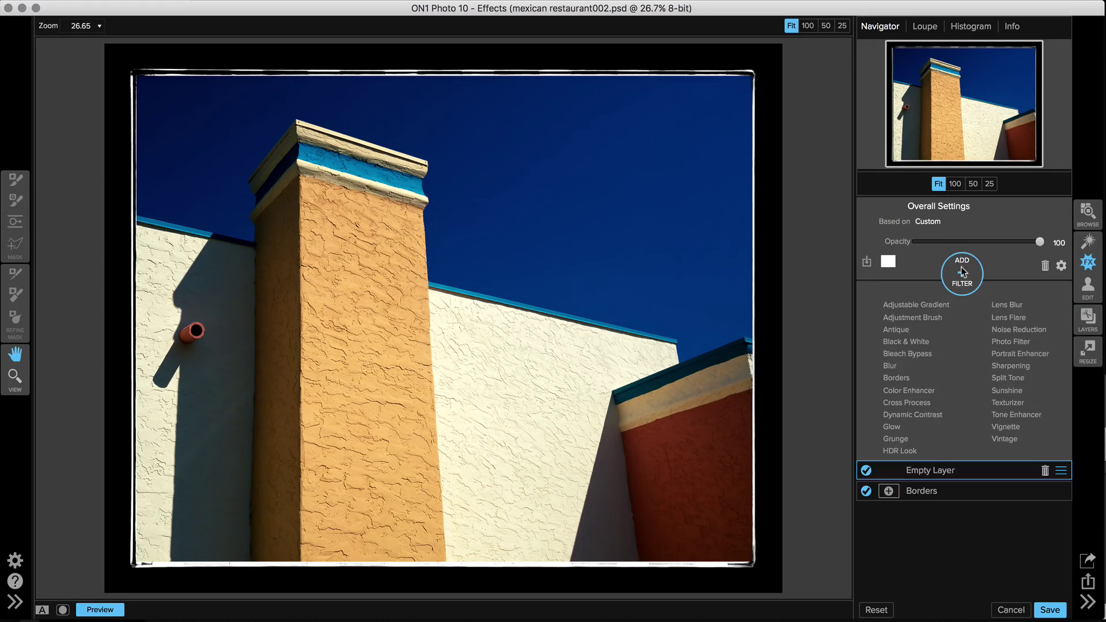
click(895, 378)
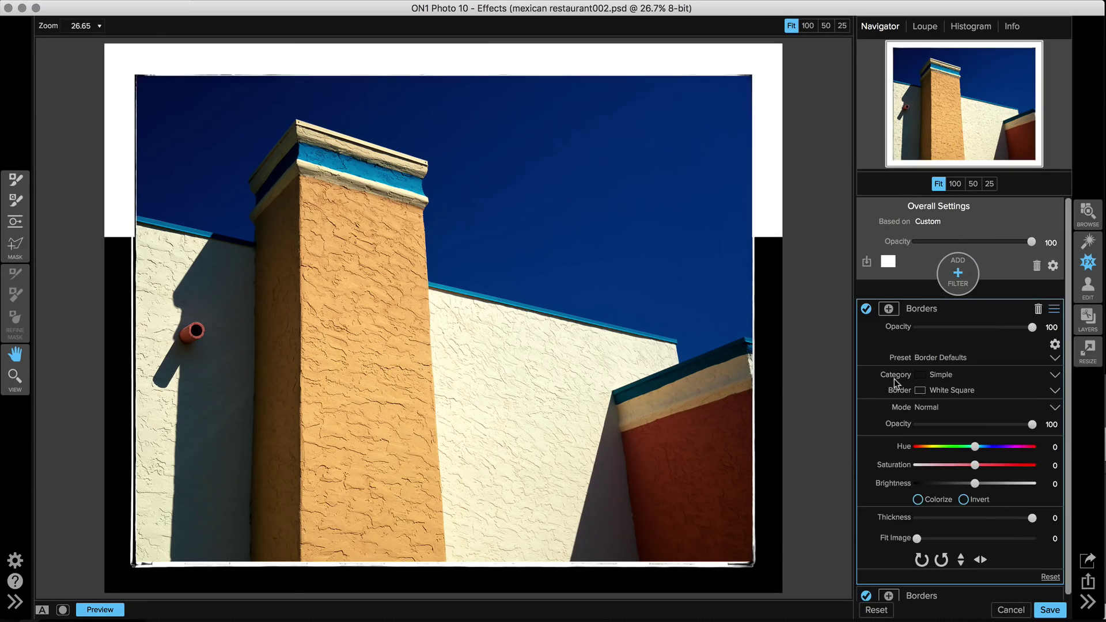
click(948, 379)
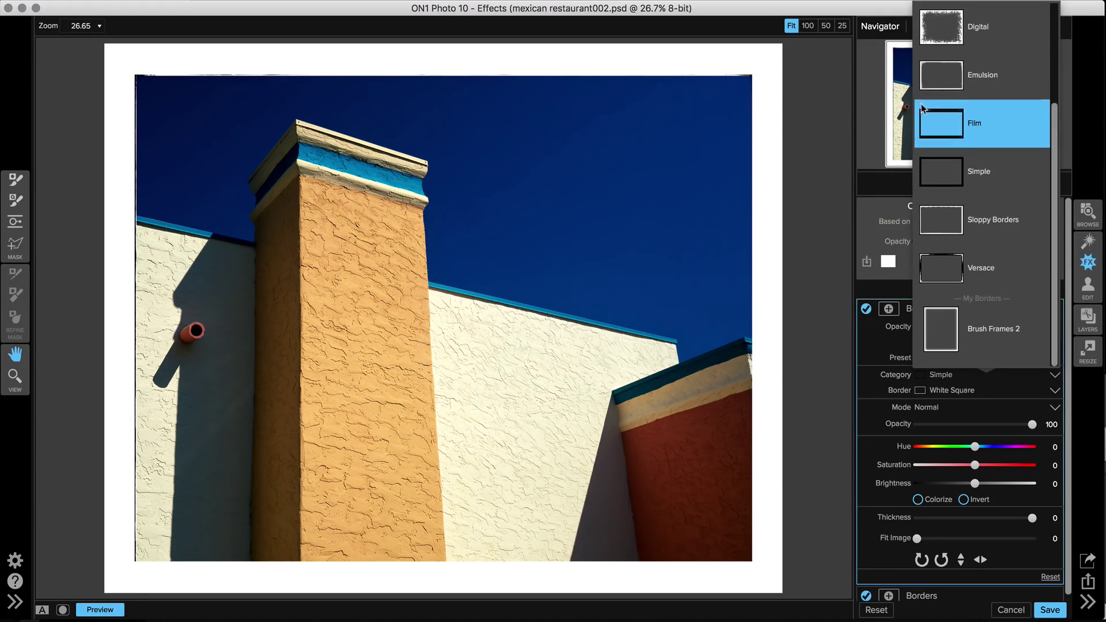
click(950, 84)
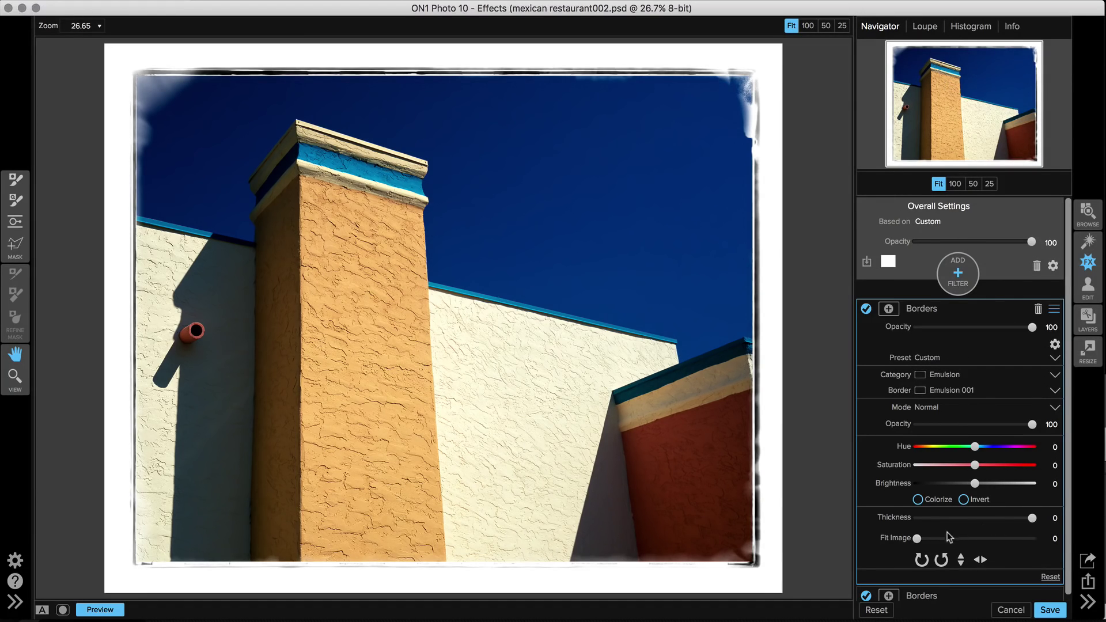
drag(1032, 520, 1019, 521)
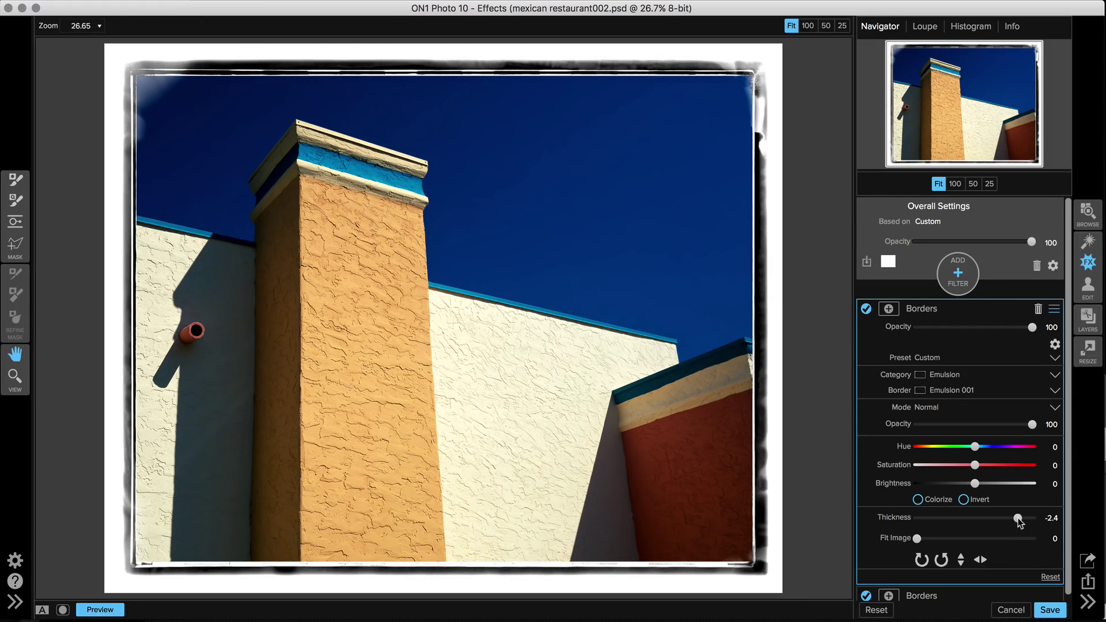
Change the second filter's border to Emulsion 08 and flip it horizontally
click(951, 390)
scroll(961, 337, down, 3)
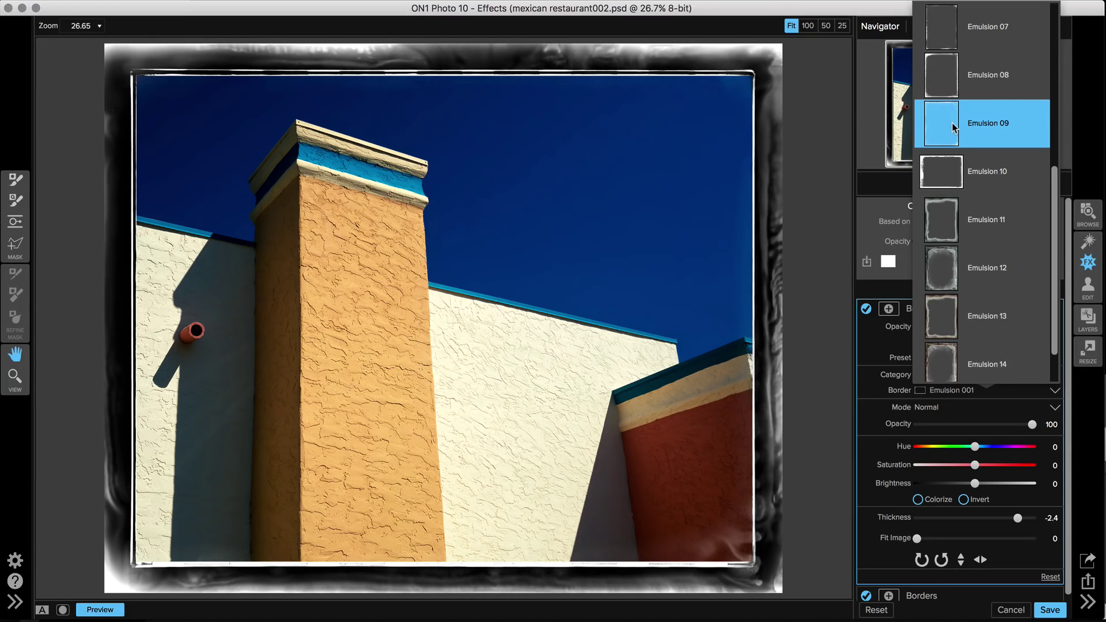
click(951, 89)
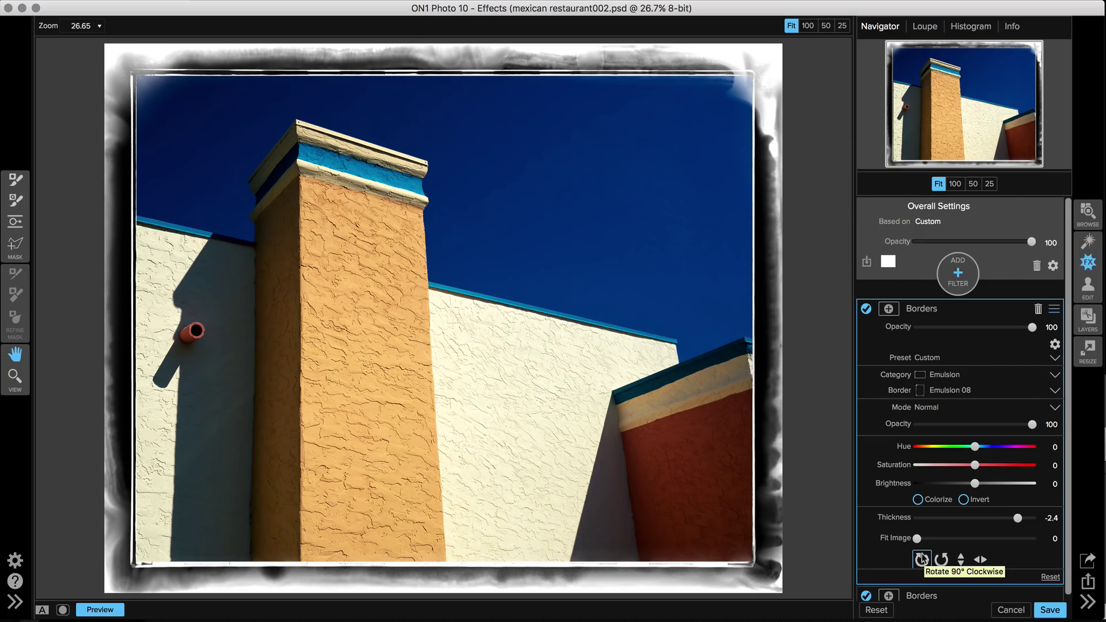
click(982, 560)
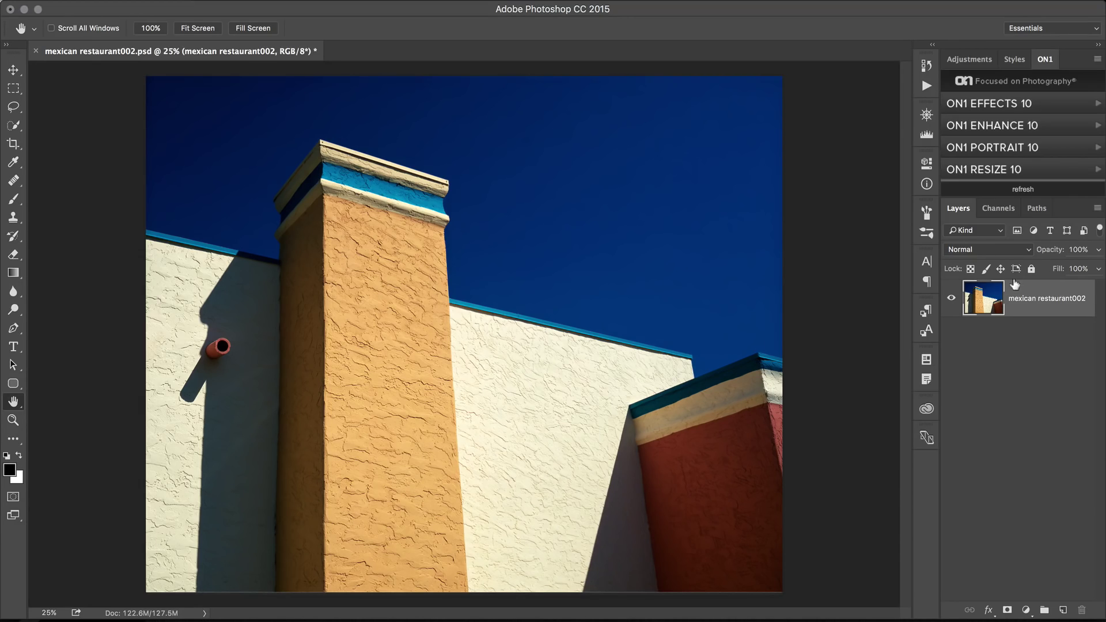
In Photoshop, create an empty layer above the photo, open it in ON1 Effects 10, and save a Brush 09 border onto it
click(1062, 609)
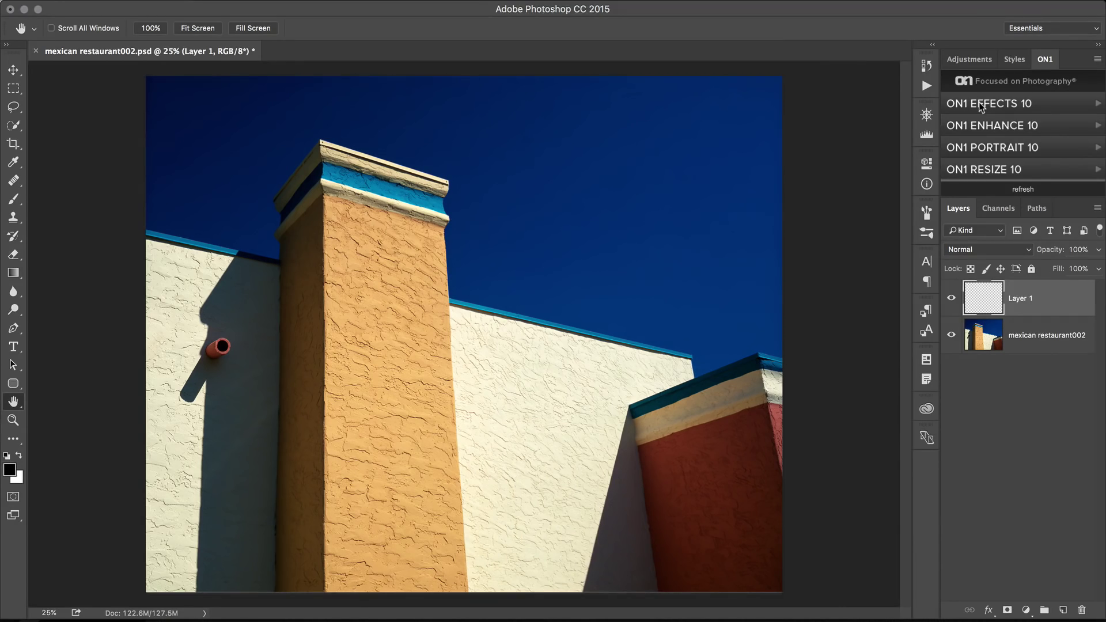
click(980, 108)
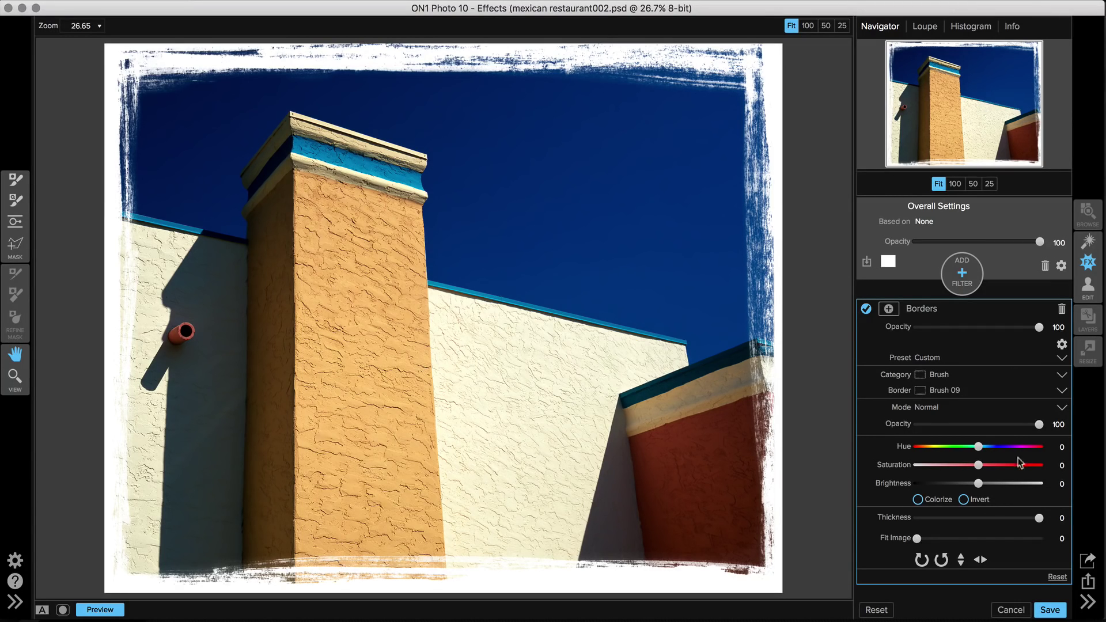
click(1050, 611)
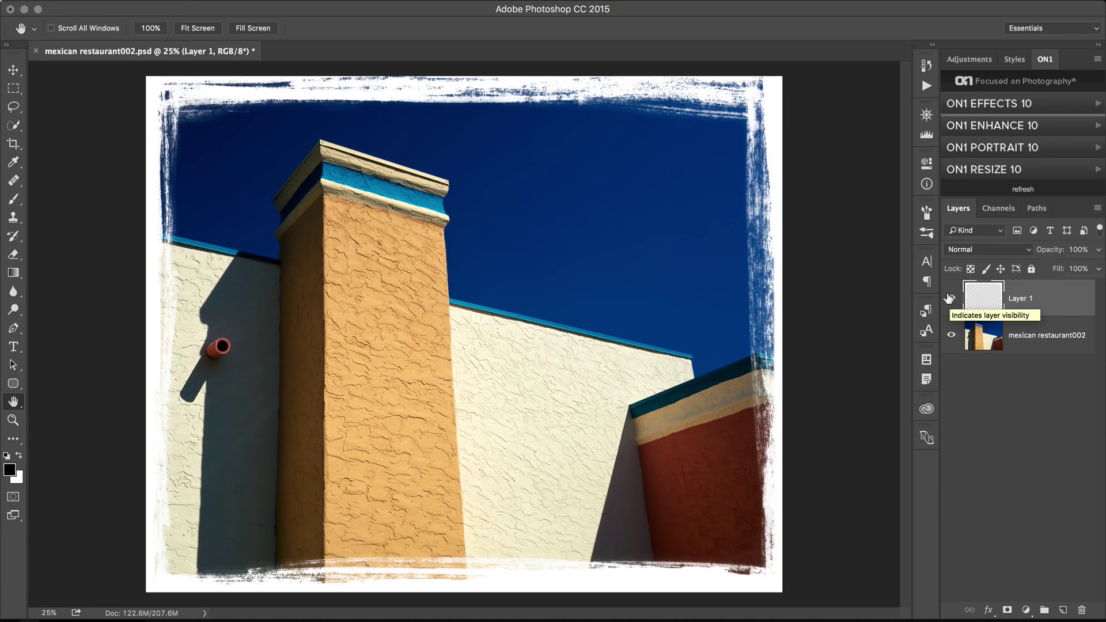
Toggle the visibility of Layer 1 and the photo layer to check that the border sits on its own layer
click(950, 298)
click(949, 298)
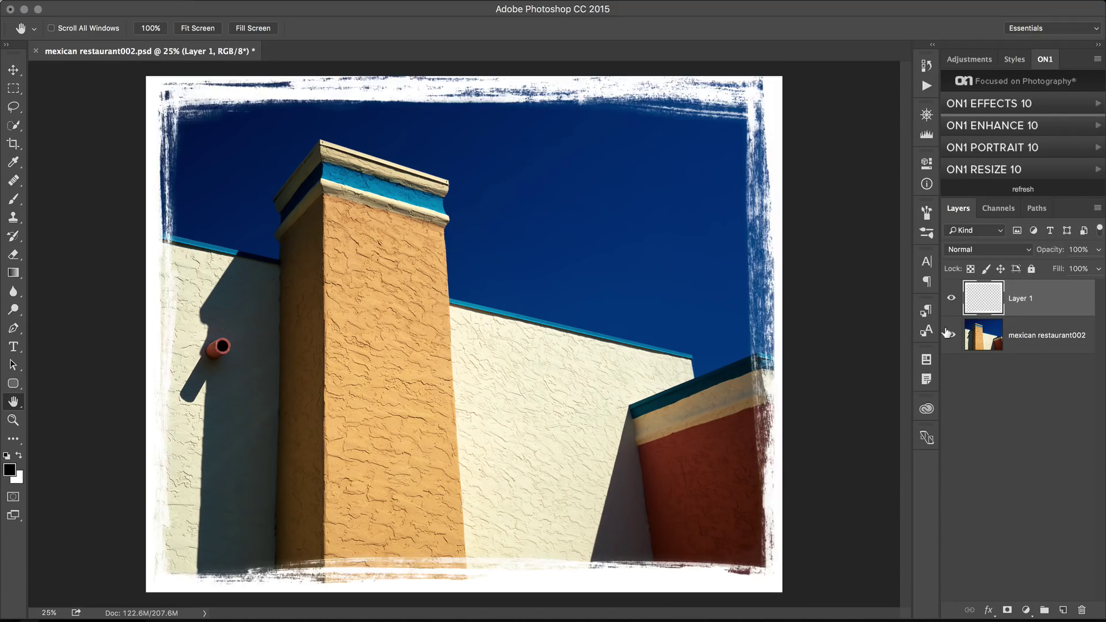
click(949, 333)
click(948, 333)
Load Layer 1's border as a selection, hide that layer, and add a layer mask to the mexican restaurant002 layer from it
super+click(985, 298)
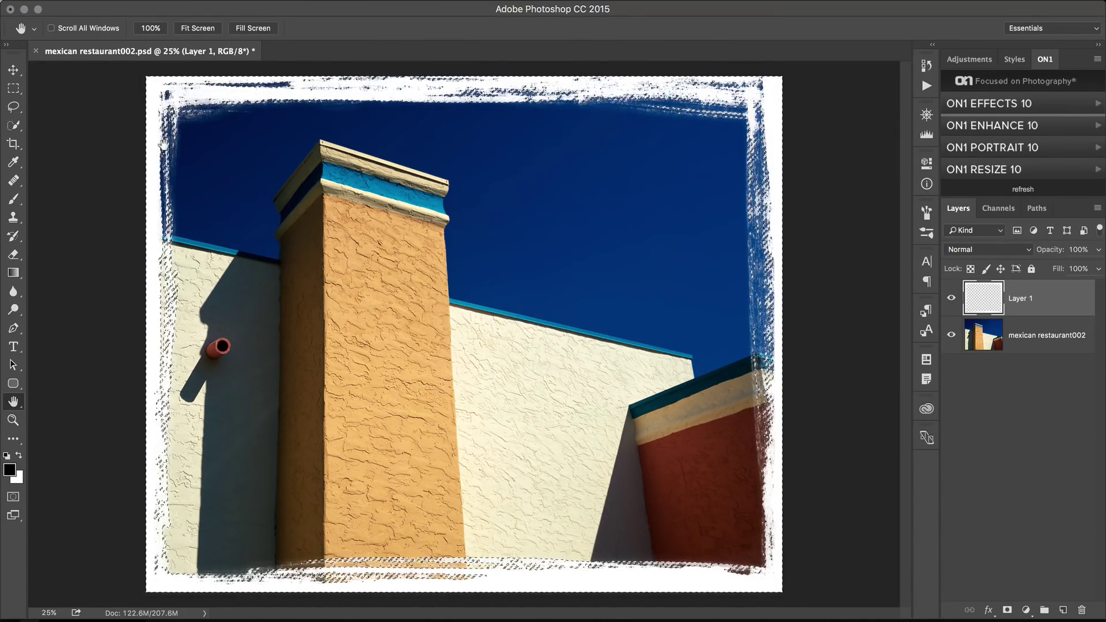
click(951, 298)
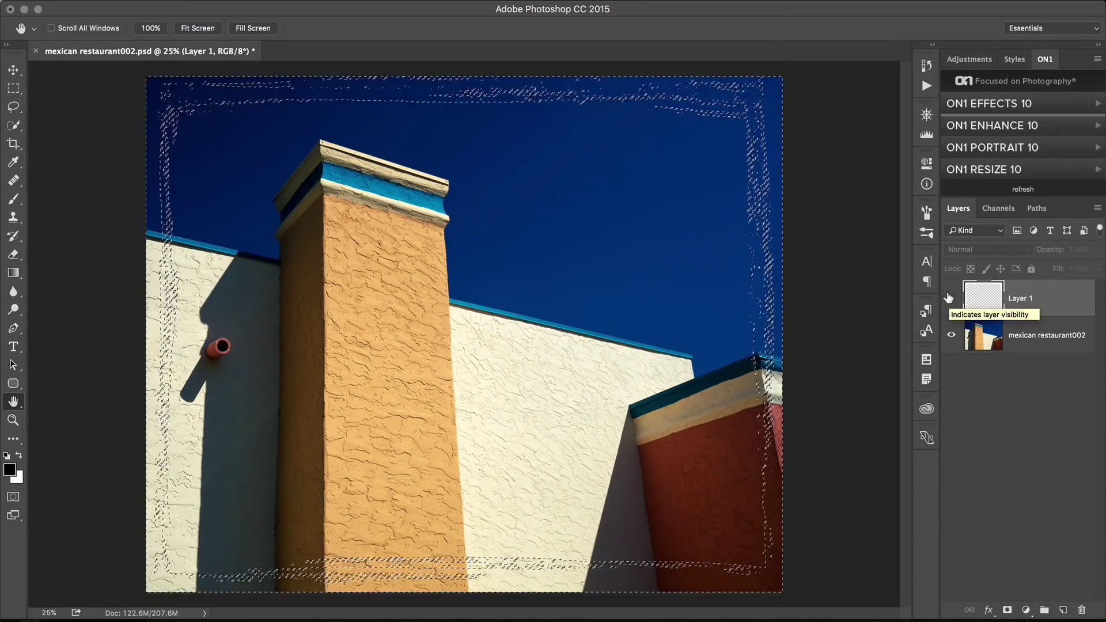
click(1048, 339)
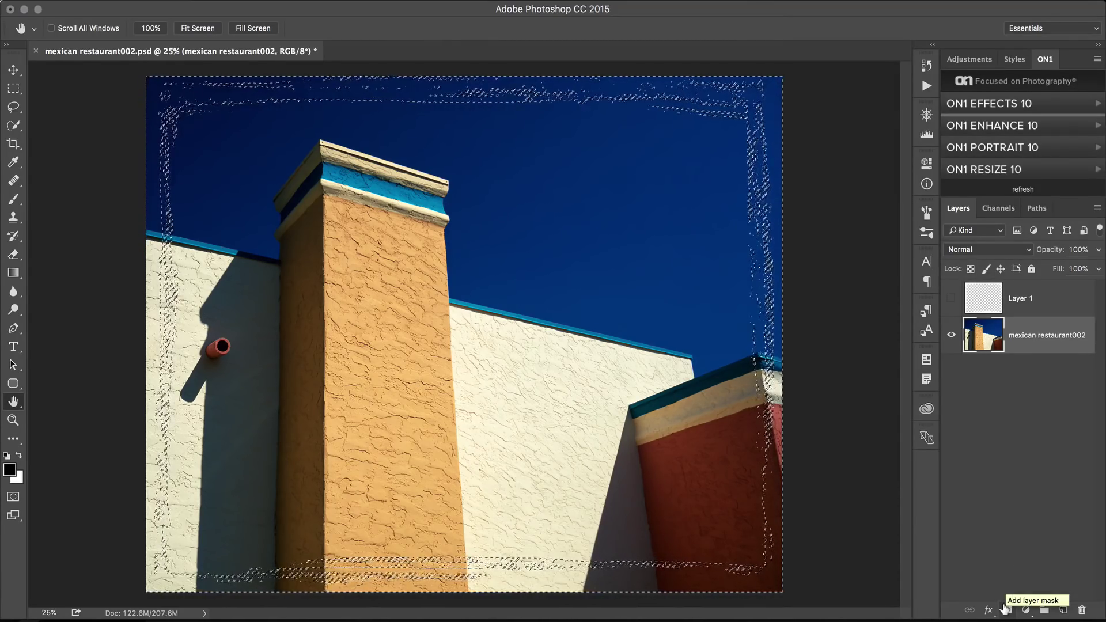
click(1007, 610)
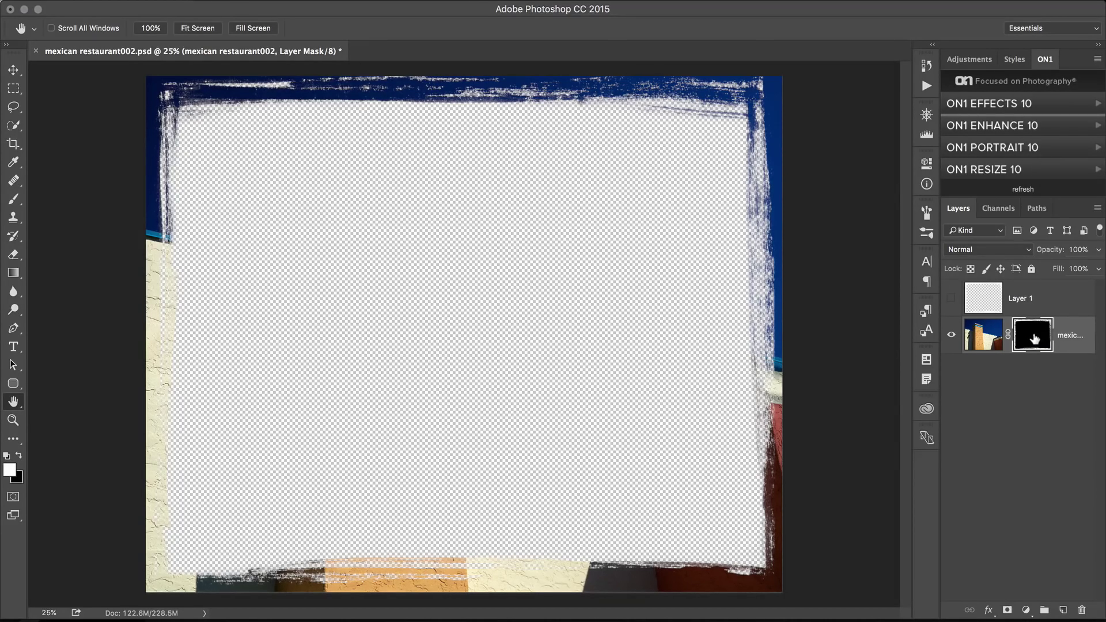
View the photo's layer mask on its own, invert it, and return to the normal image view
alt+click(1035, 338)
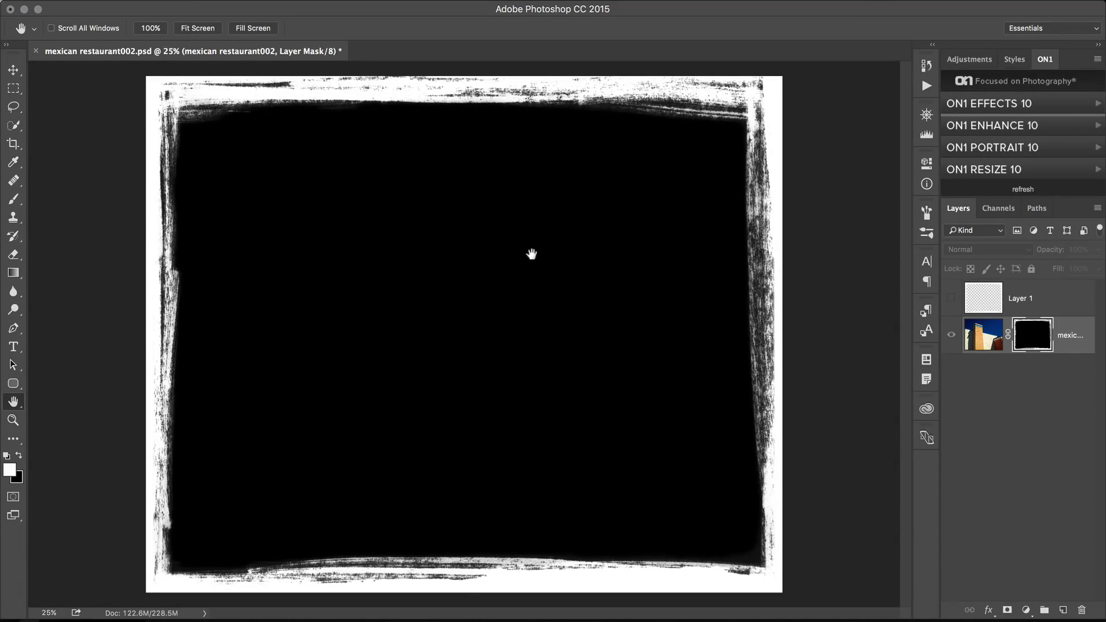
key(super+i)
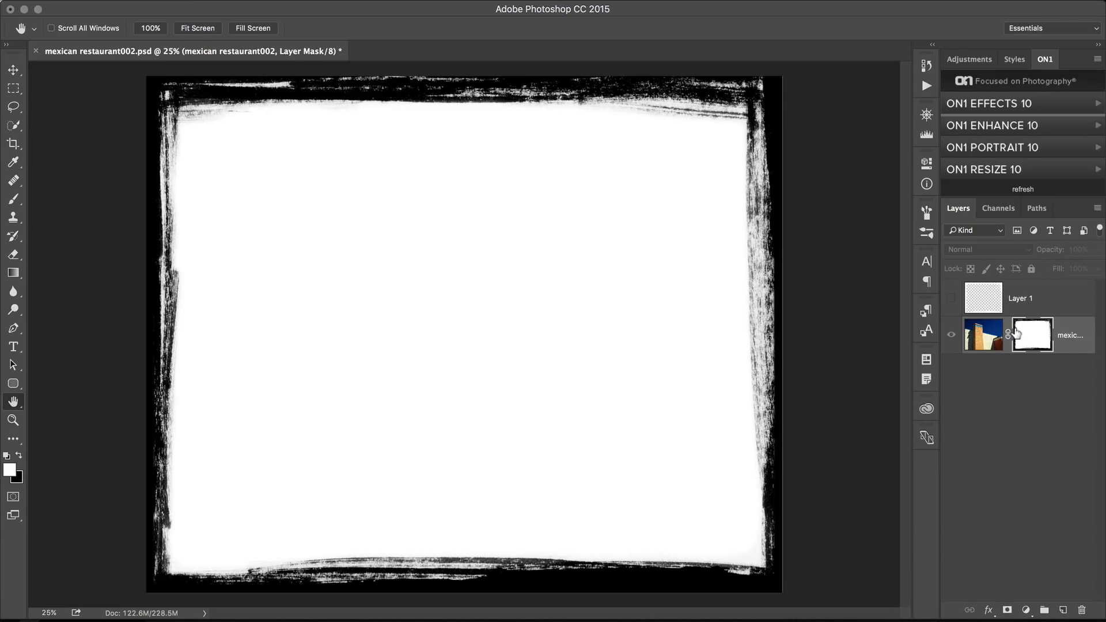
alt+click(1028, 333)
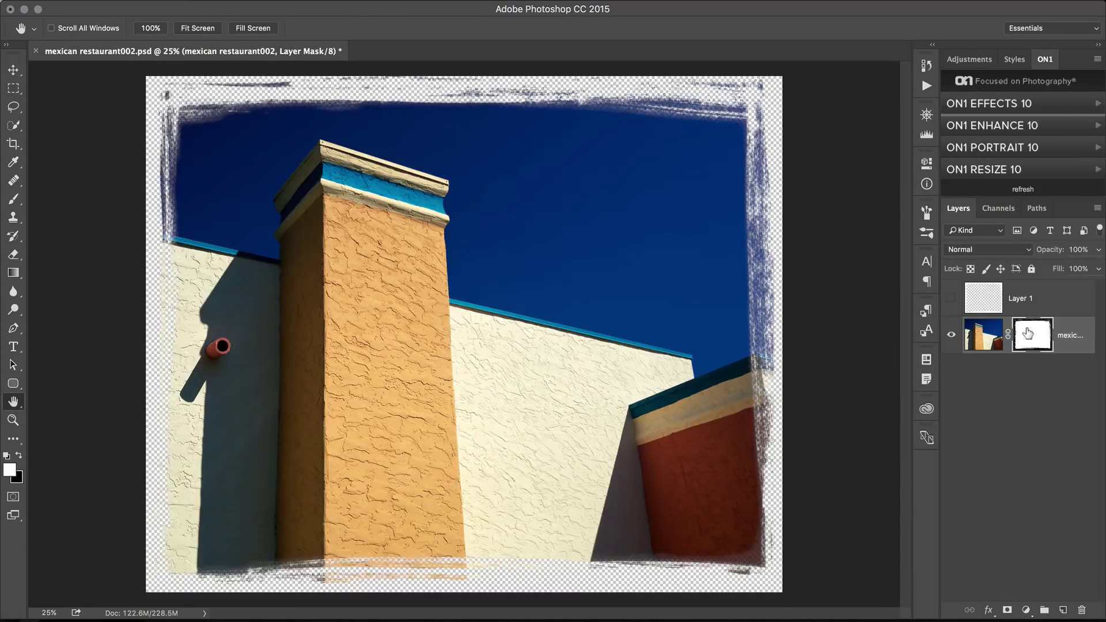